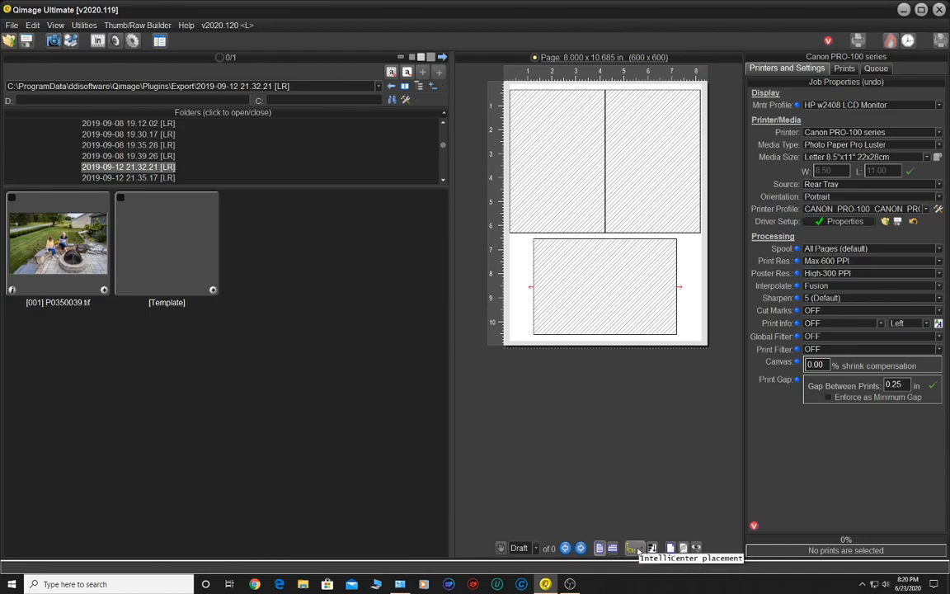
- Set the print placement method to IntelliCenter and switch it to IntelliSpace to compare the two layouts
left_click(638, 549)
left_click(647, 381)
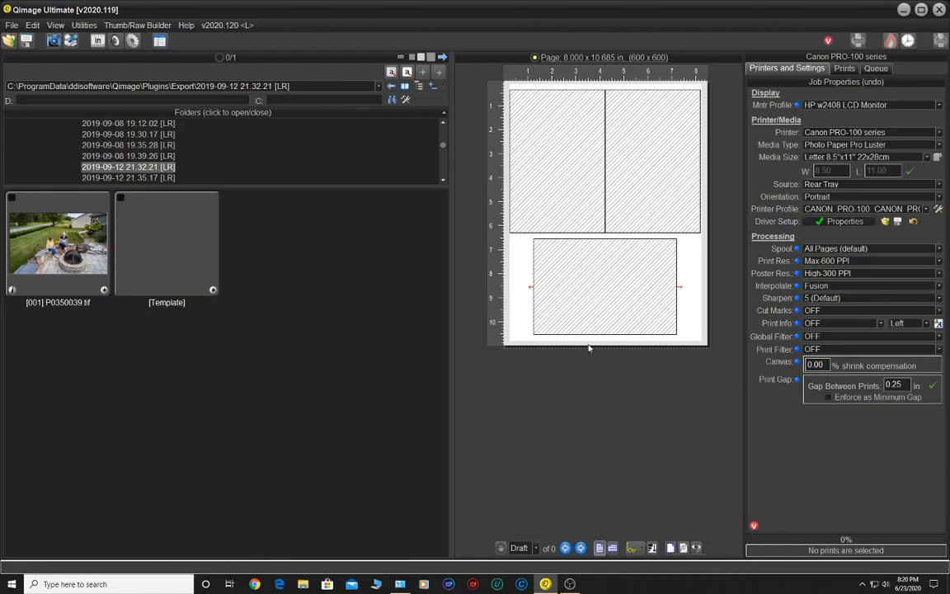
left_click(632, 547)
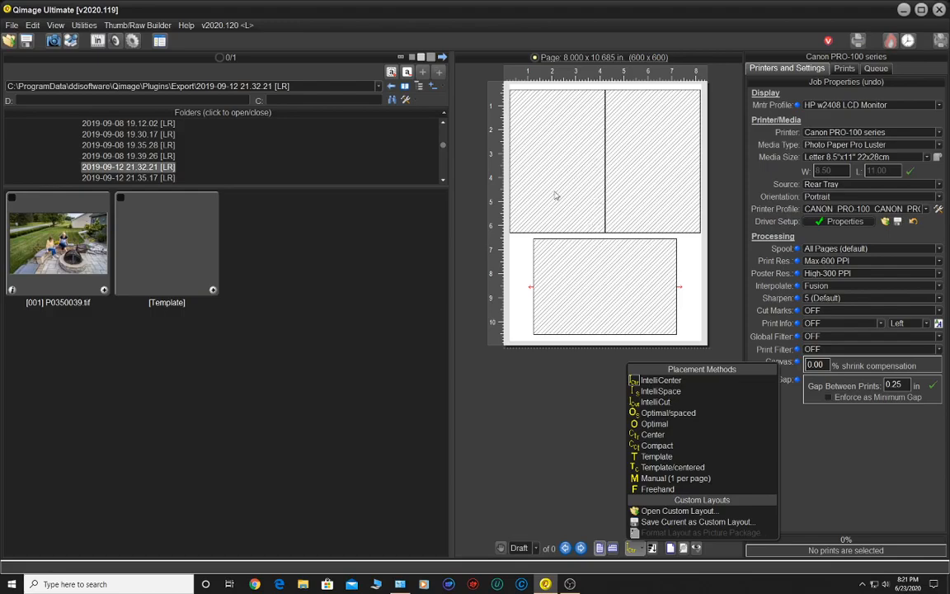
left_click(658, 392)
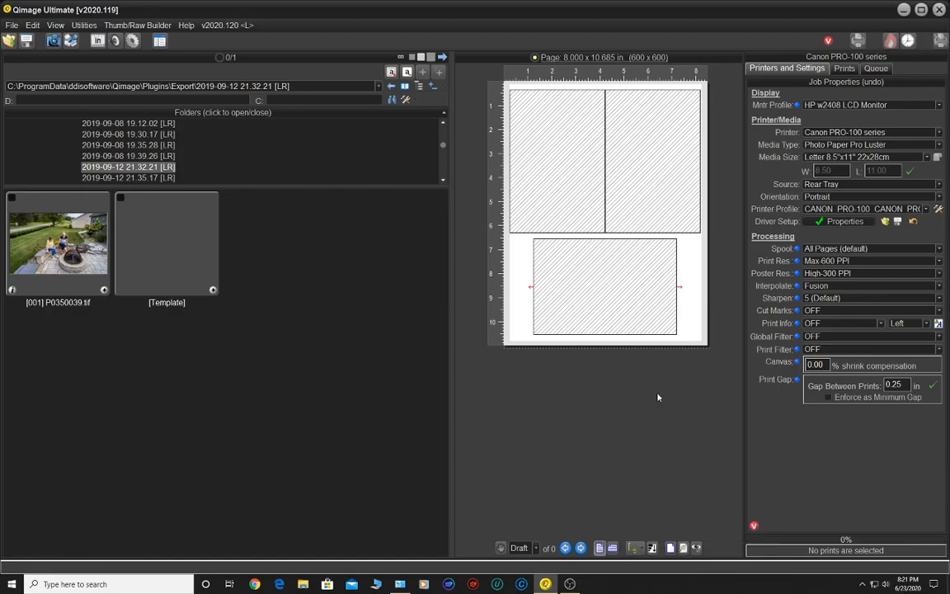
- Try the IntelliCut and Optimal/spaced placement methods on the empty page
left_click(634, 547)
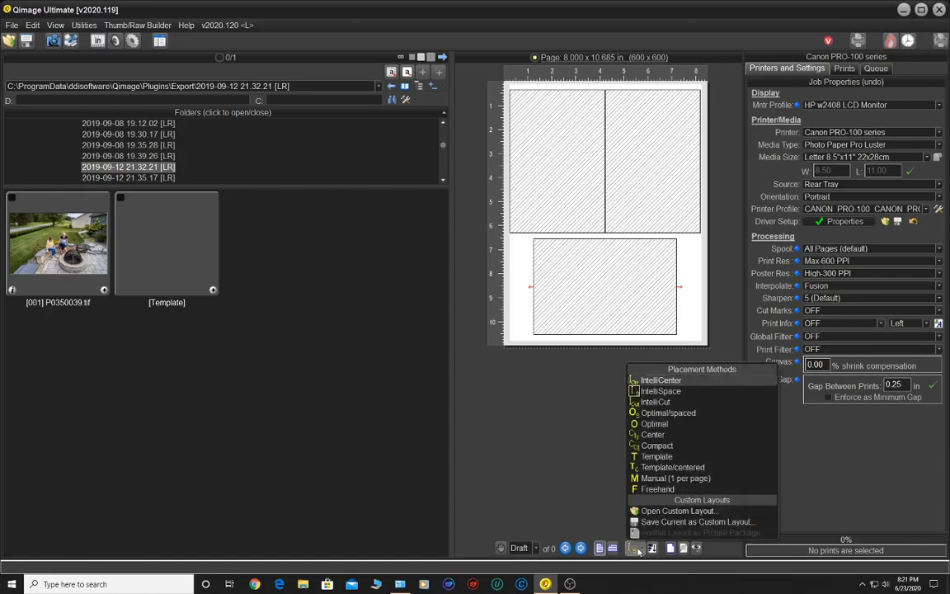
left_click(657, 402)
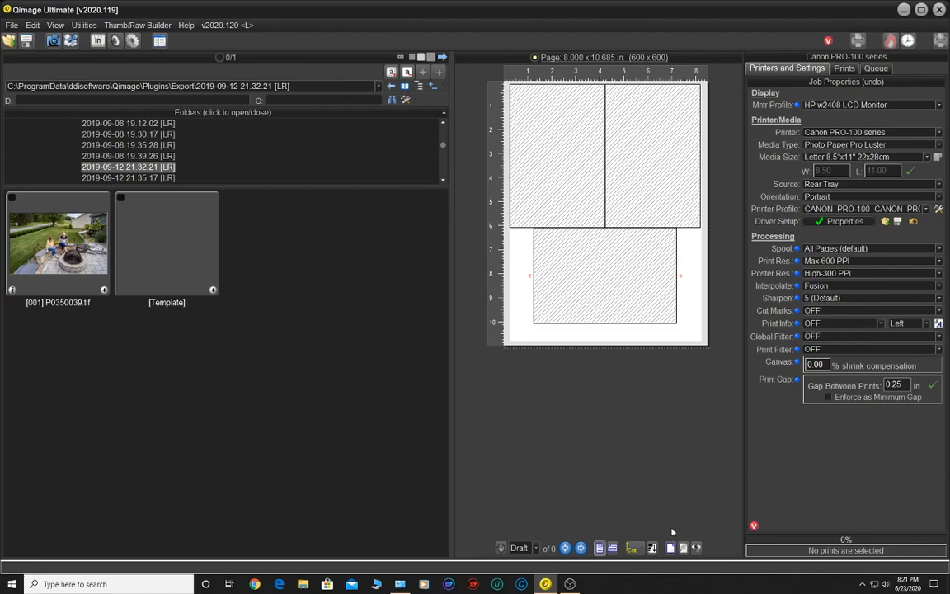
left_click(631, 547)
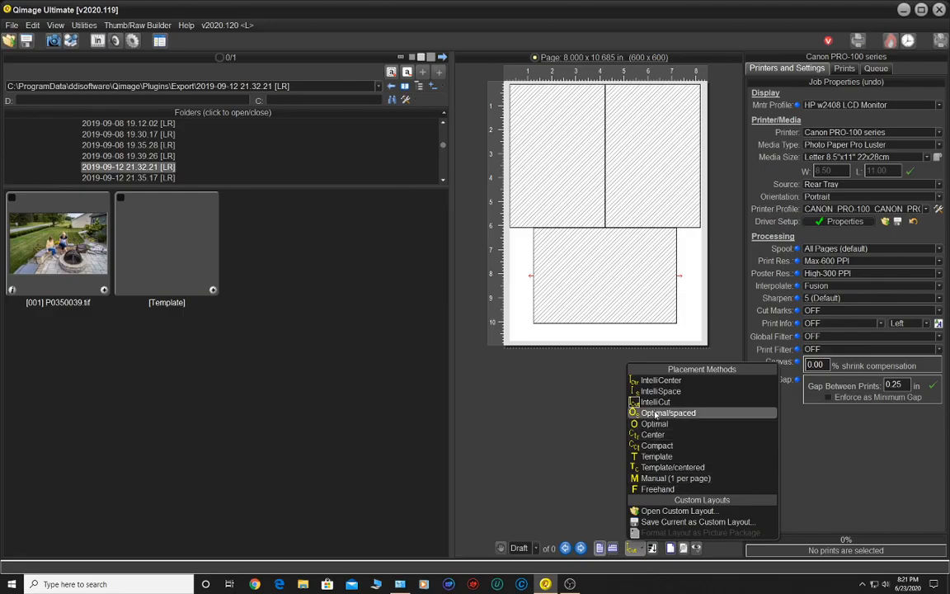
left_click(648, 416)
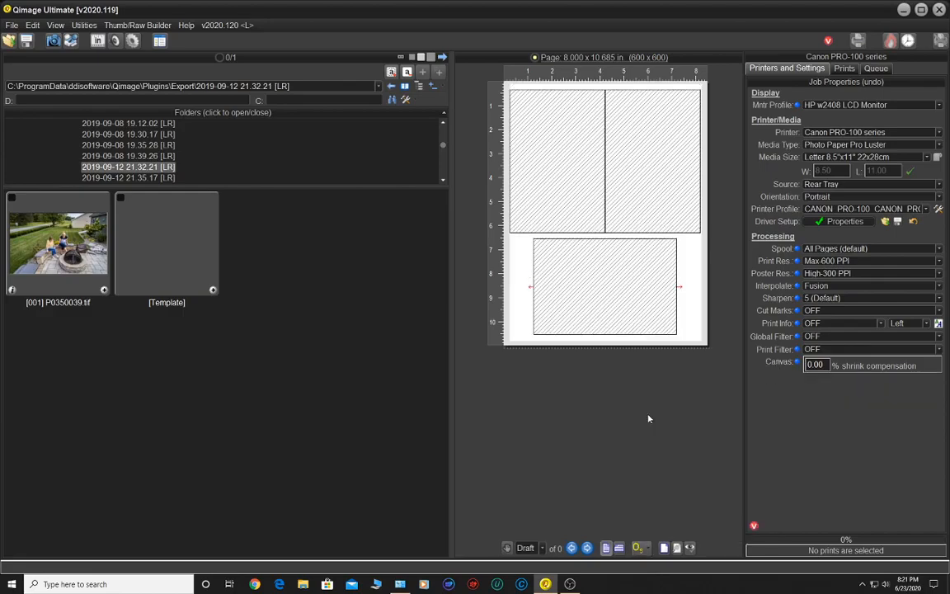
- Return the placement method to IntelliCenter and switch it to Optimal for comparison
left_click(637, 548)
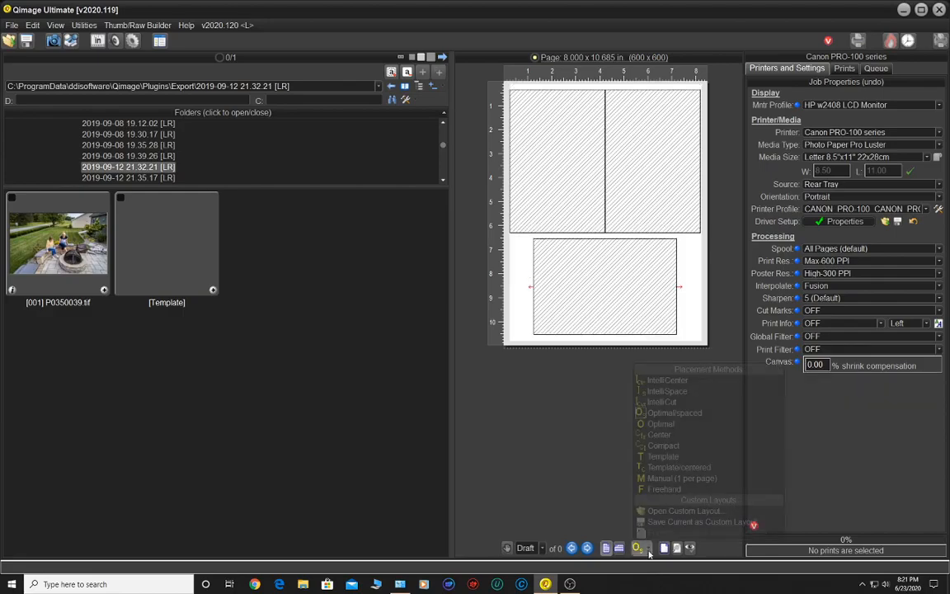
left_click(668, 391)
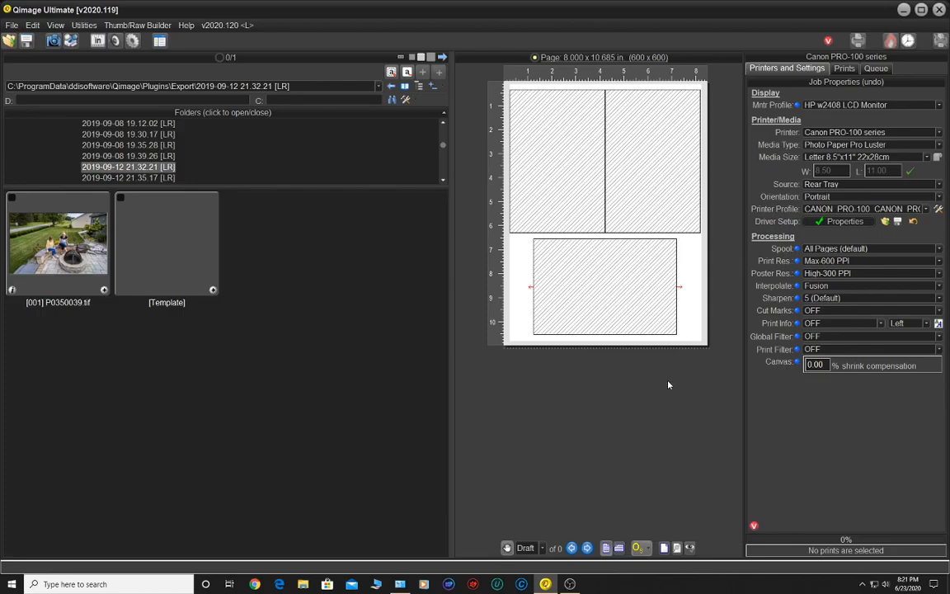
left_click(631, 548)
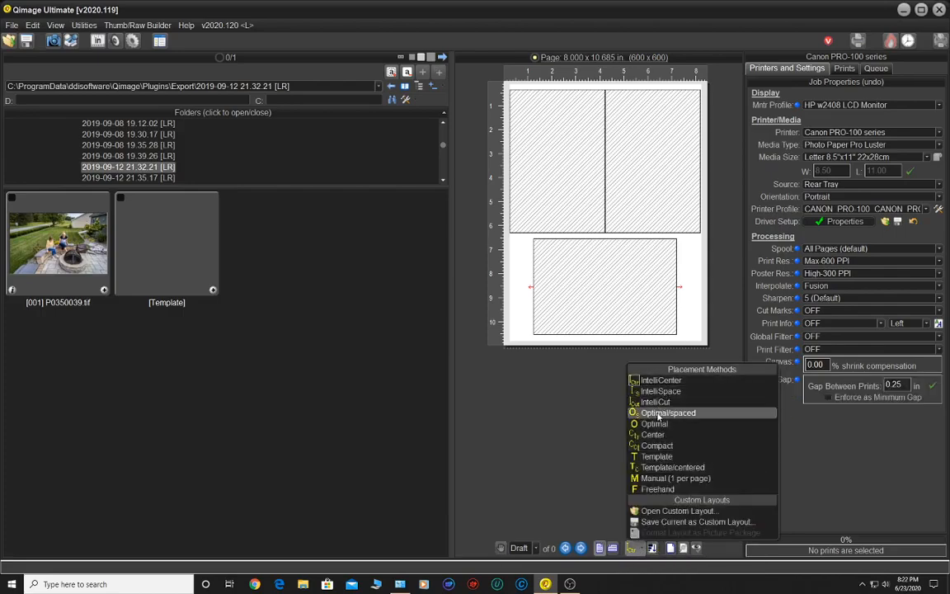
left_click(653, 424)
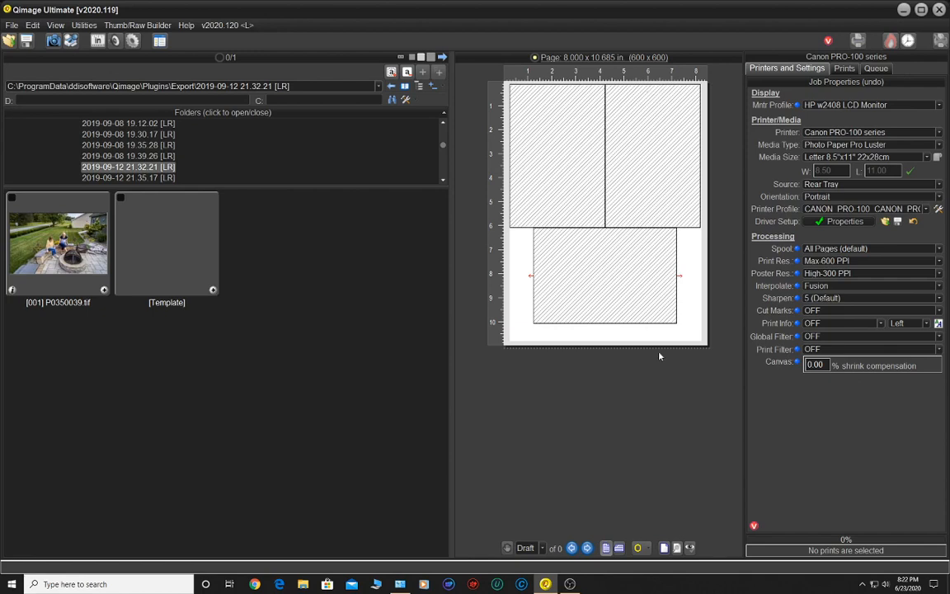
- Try the Center and Compact placement methods on the draft page
left_click(638, 549)
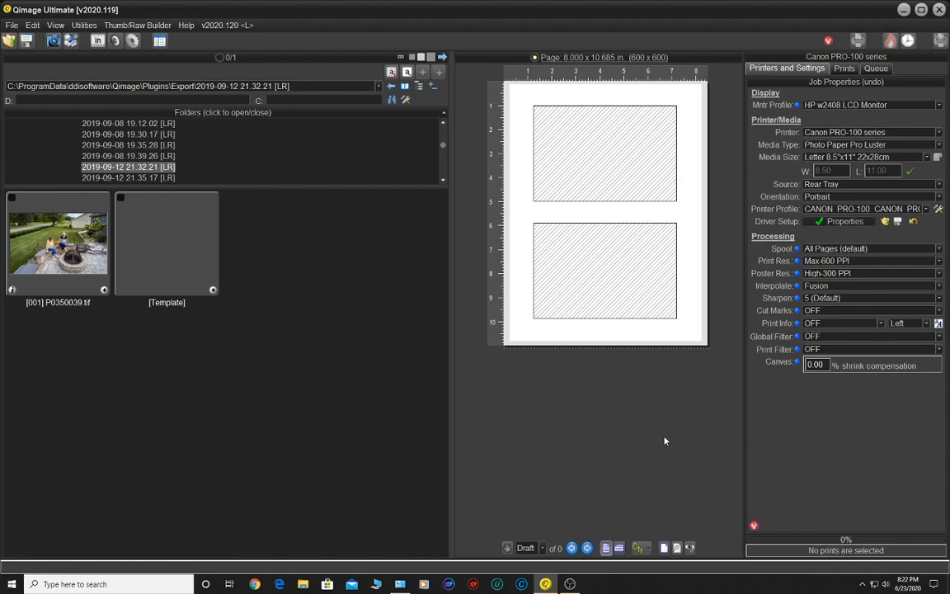
left_click(640, 547)
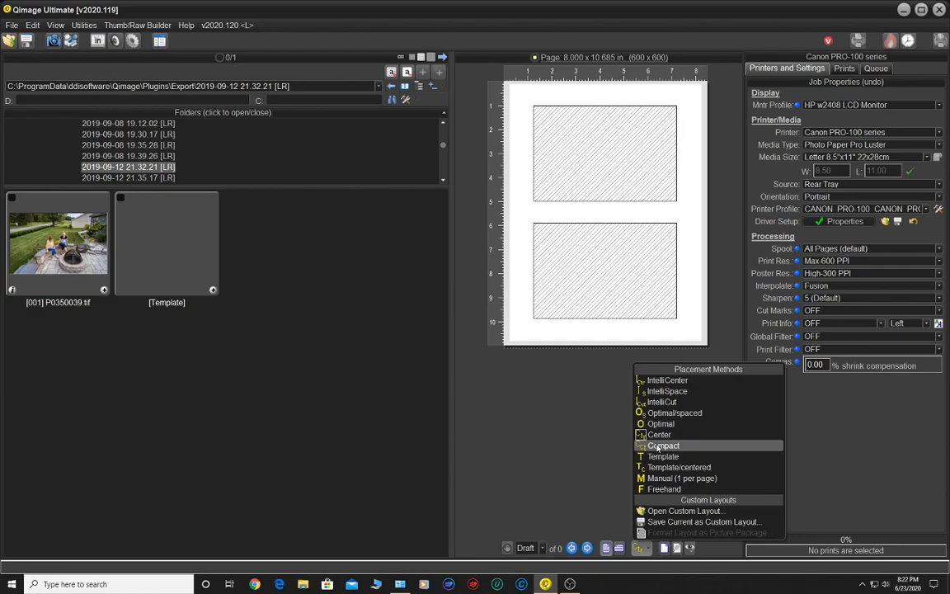
left_click(657, 445)
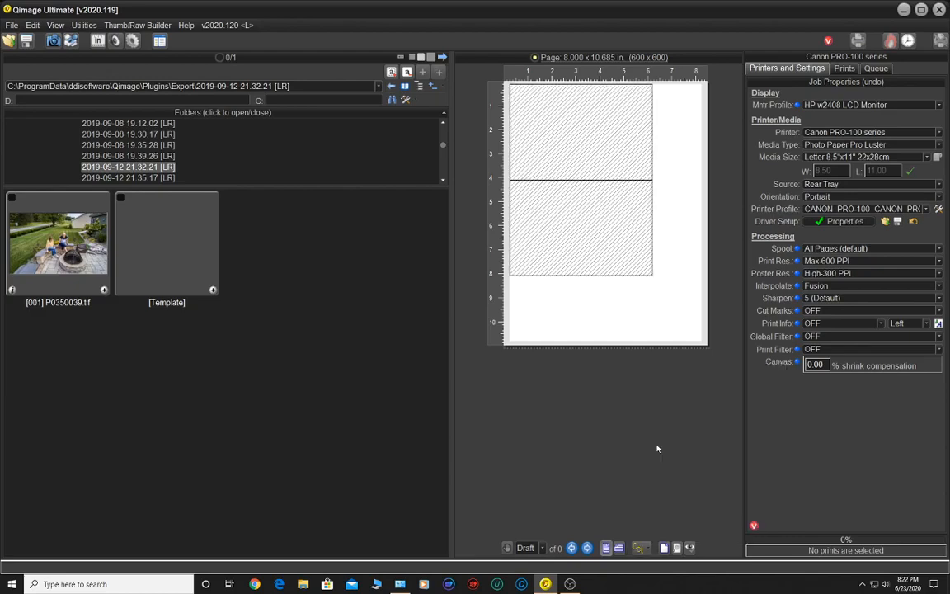
- Try the Template and Template/centered placement methods on the draft page
left_click(639, 549)
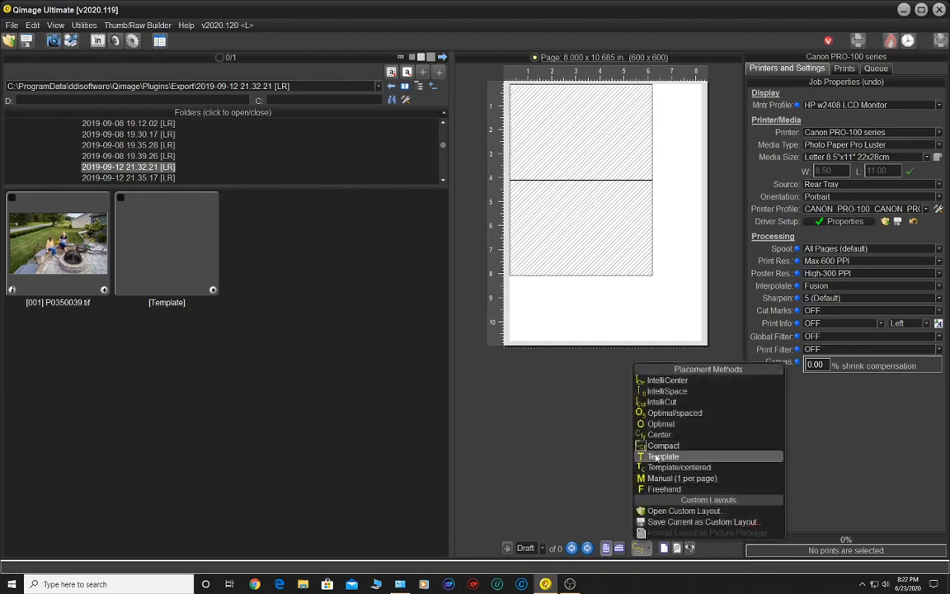
left_click(655, 456)
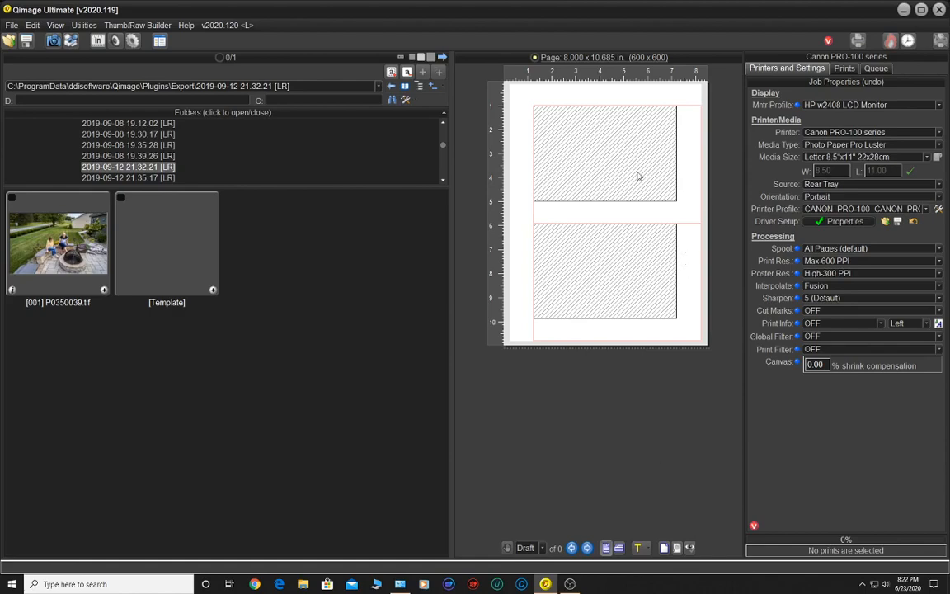
left_click(638, 548)
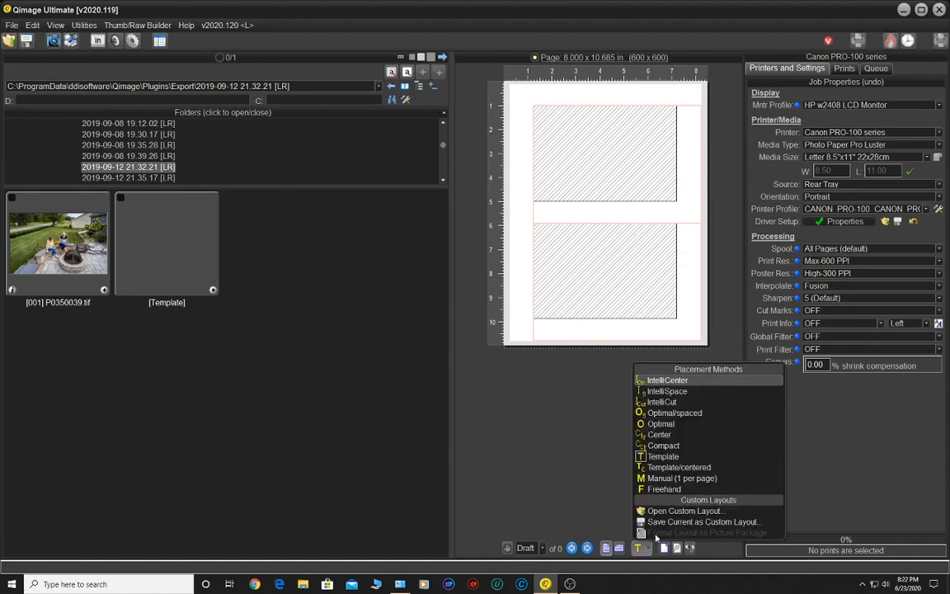
left_click(672, 467)
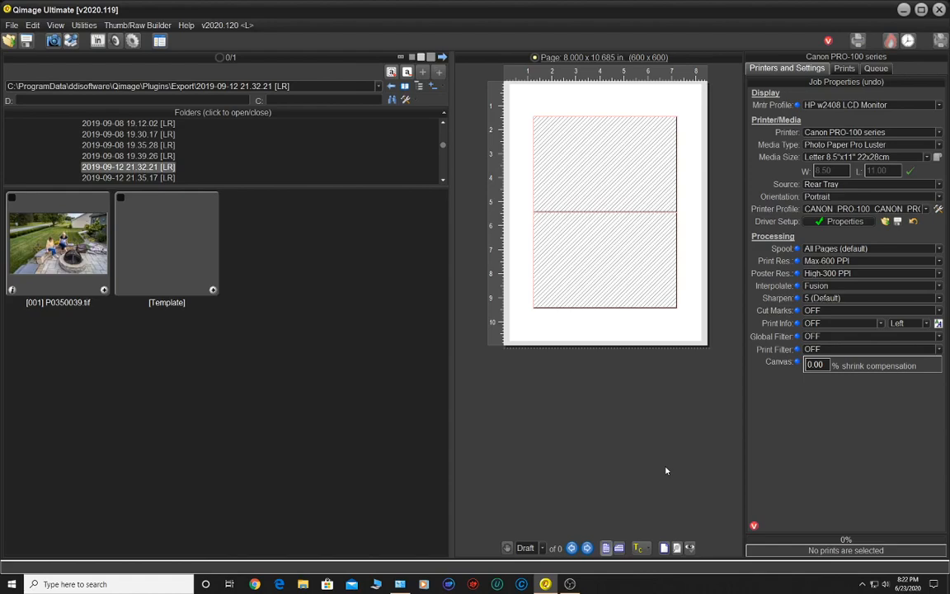
- Open the print position settings for Manual (1 per page), dismiss them without changes, and switch to Freehand placement
left_click(640, 549)
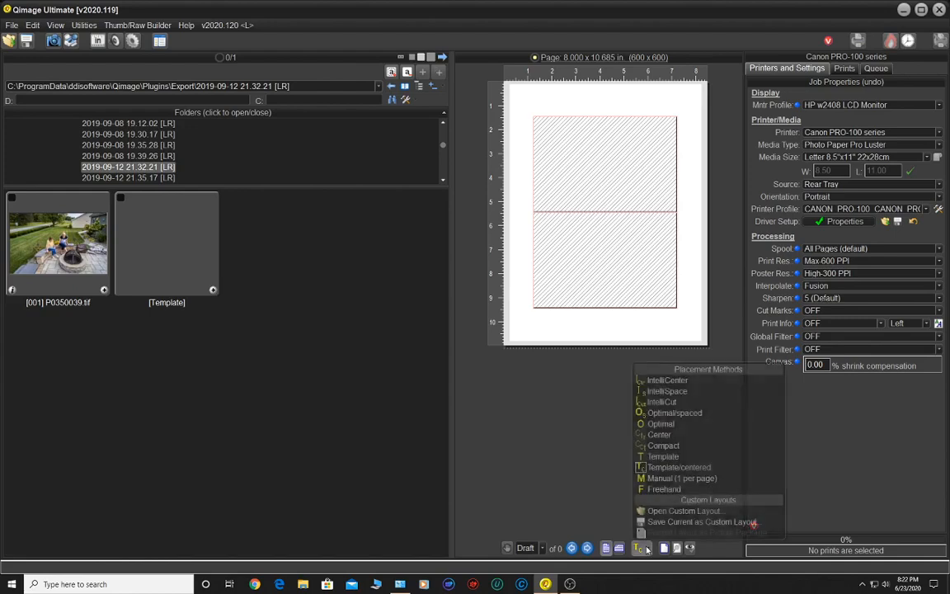
left_click(658, 479)
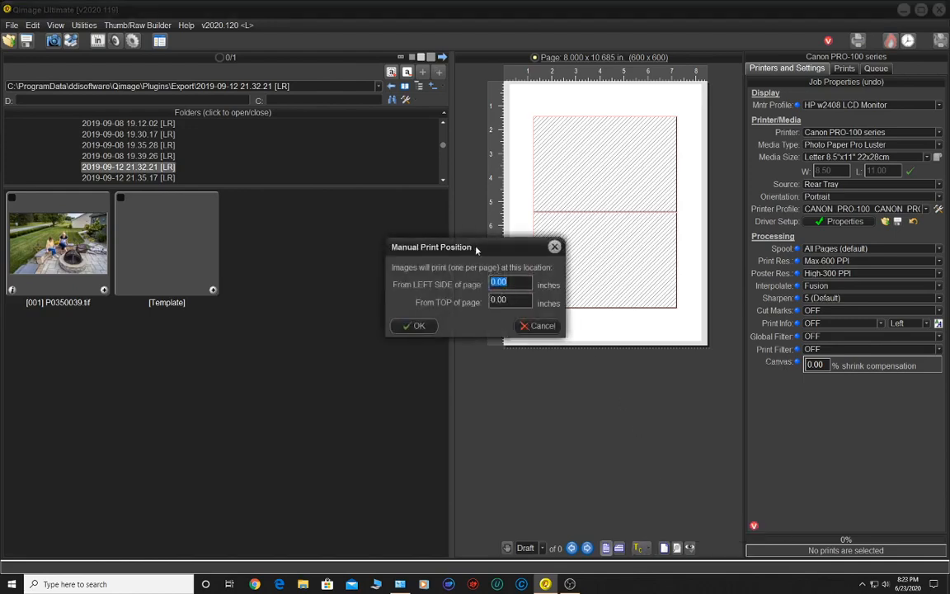
left_click_drag(474, 248, 527, 266)
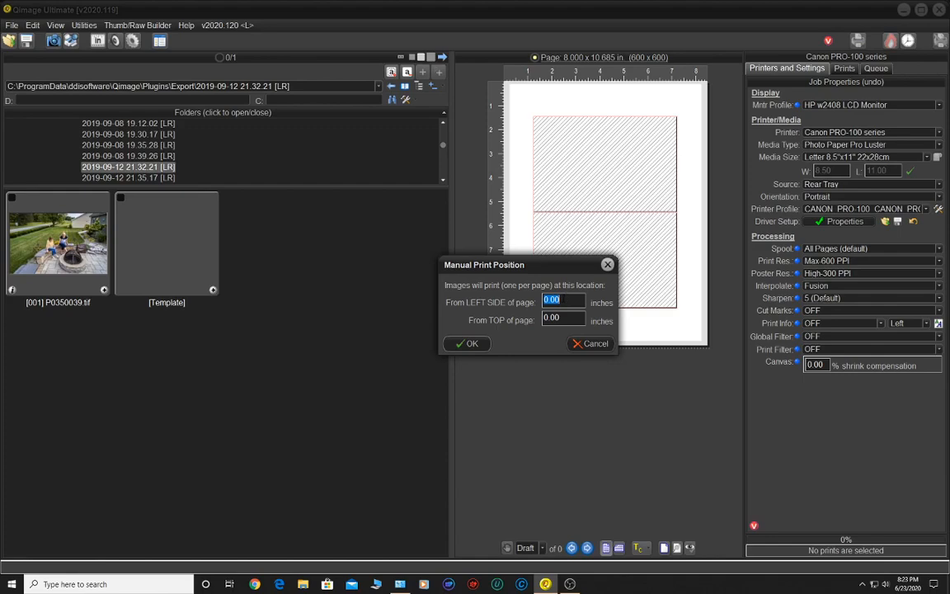
left_click(608, 263)
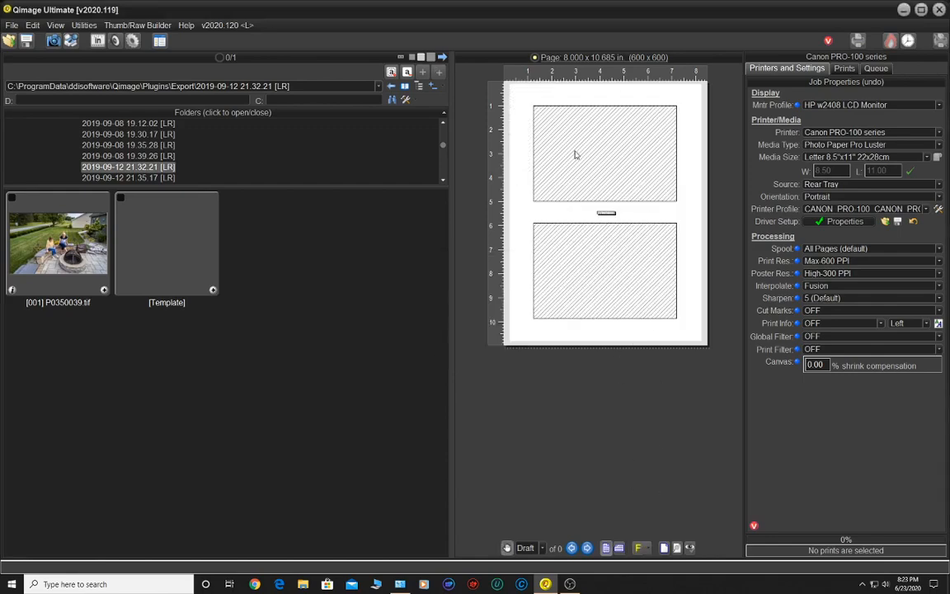
- Set the placement method to IntelliCenter
left_click(646, 550)
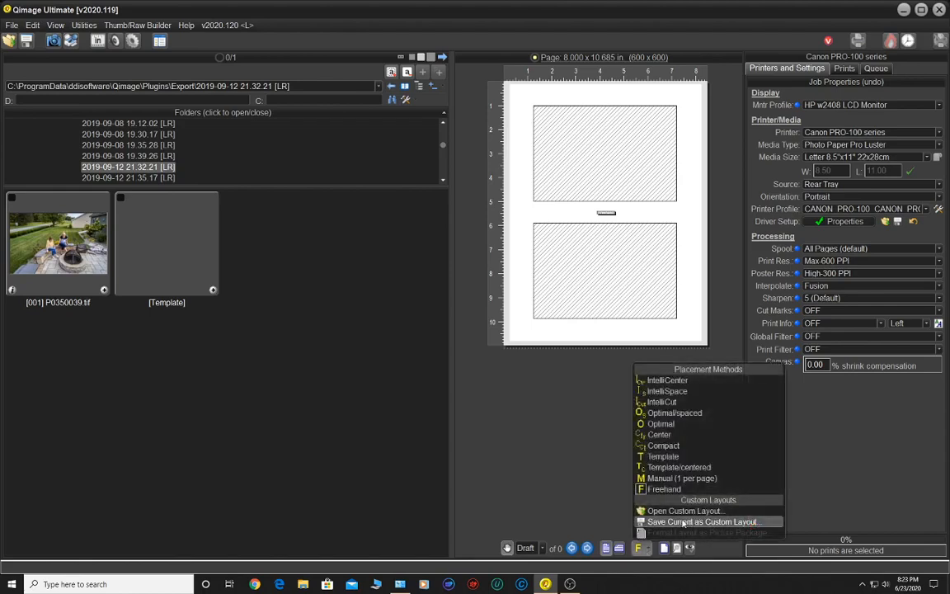
left_click(667, 381)
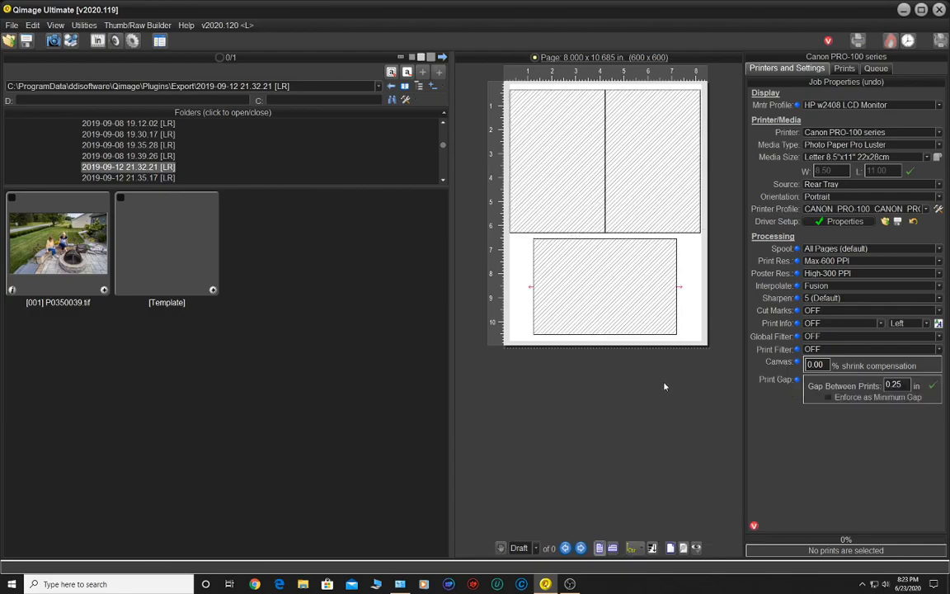
- Add three 4 x 6 prints of P0350039.tif and move the landscape print so it is centred below the other two
left_click(104, 292)
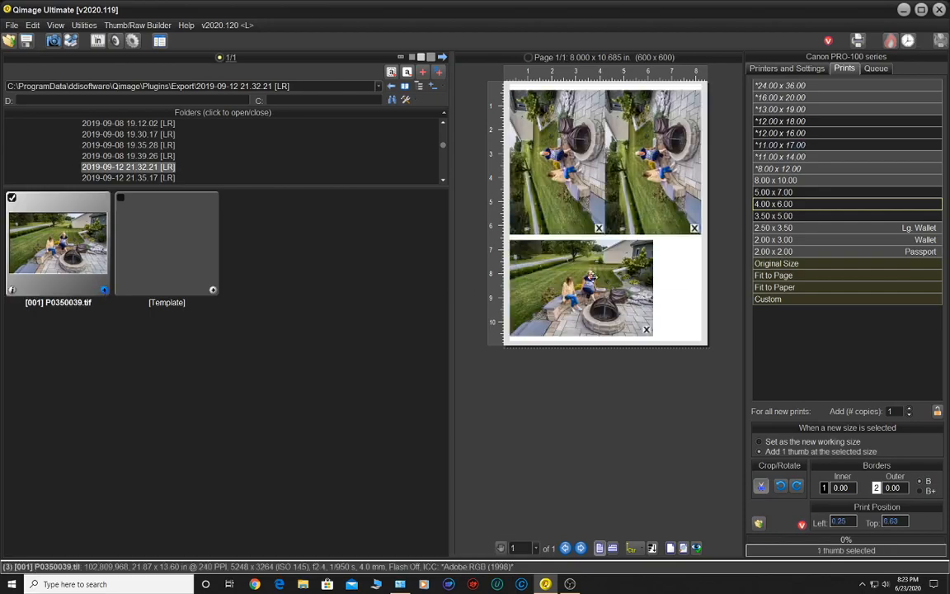
left_click(606, 277)
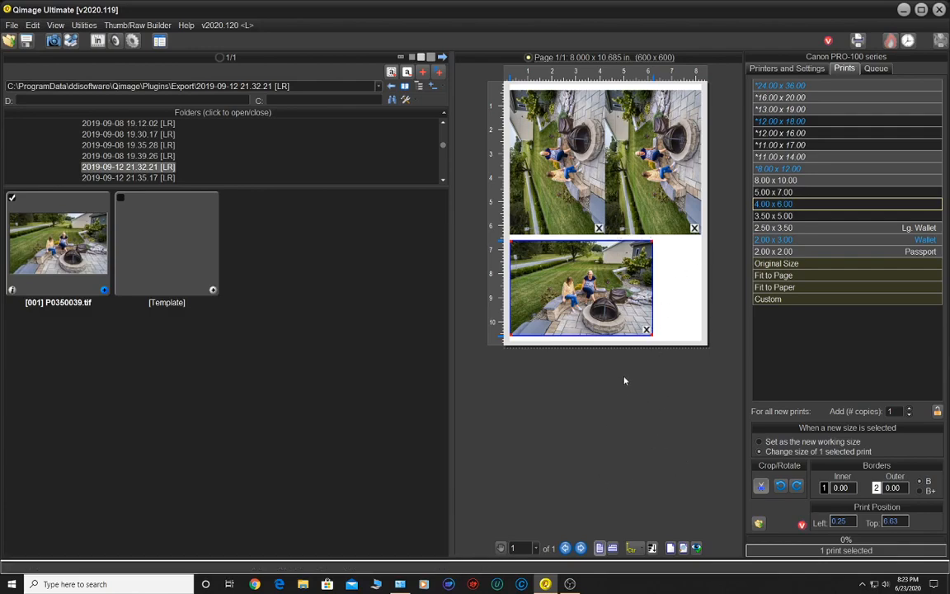
mouse_move(590, 275)
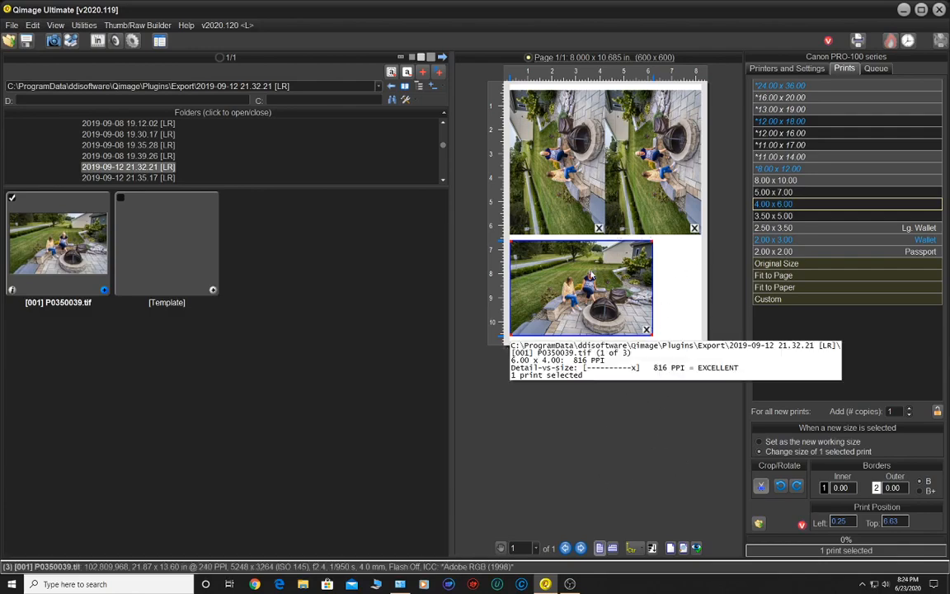
left_click_drag(591, 275, 614, 272)
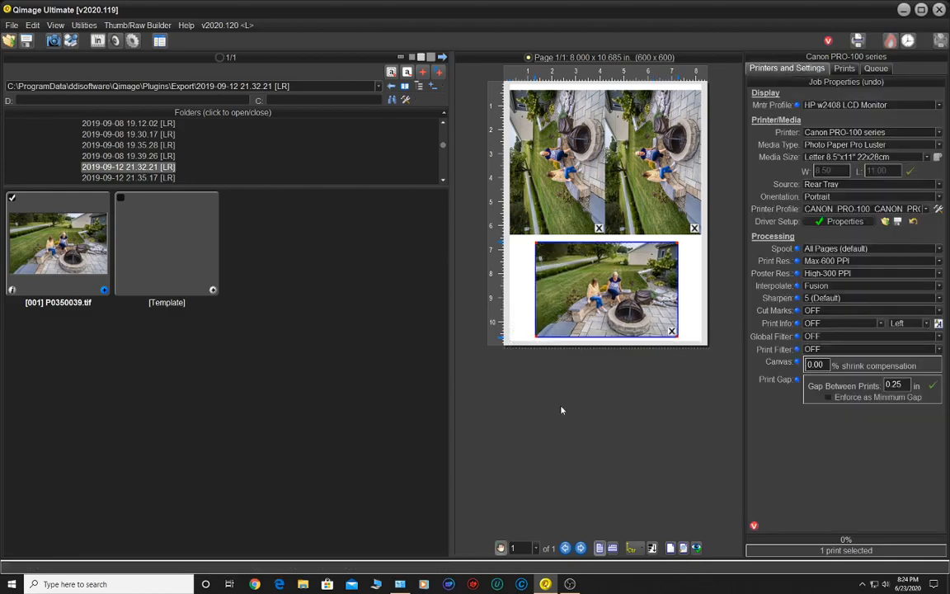
mouse_move(622, 290)
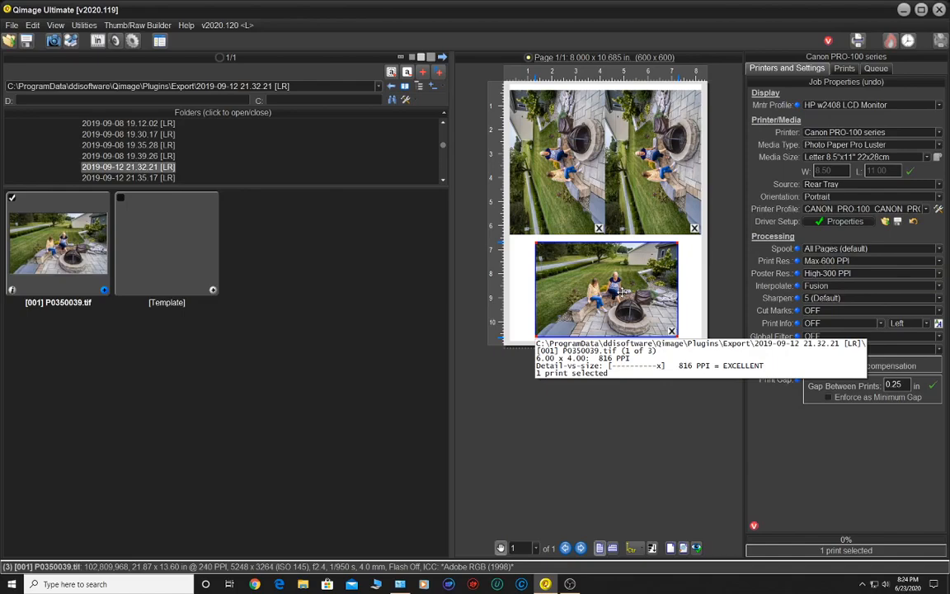
- Remove all prints from the page
right_click(628, 185)
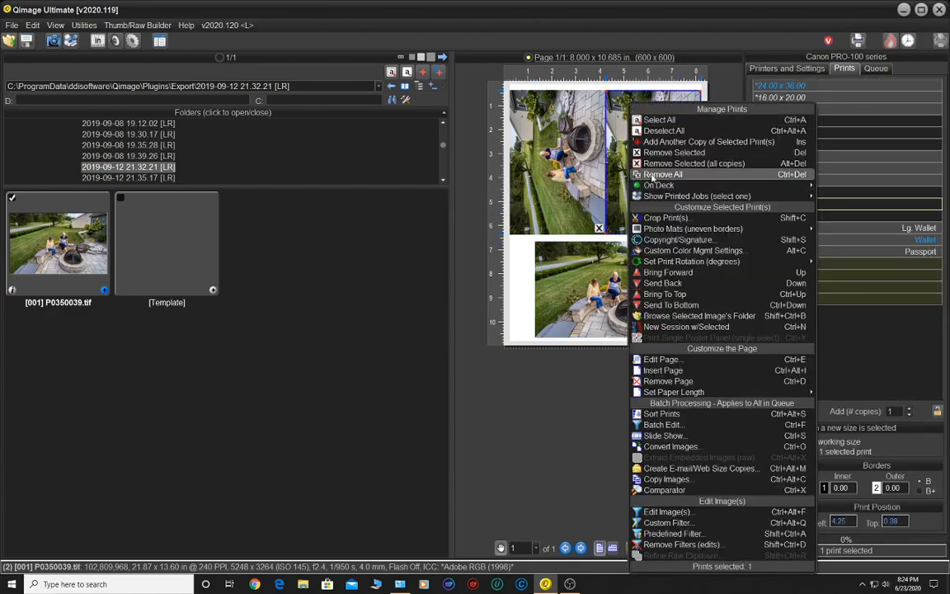
left_click(650, 174)
mouse_move(637, 180)
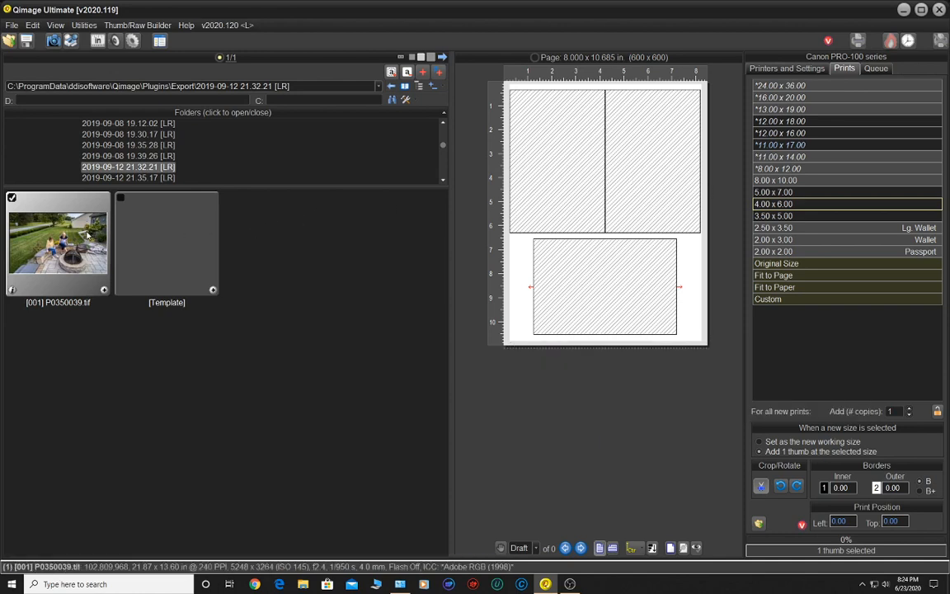
- Add one 5 x 7 print and five 2 x 3 wallet prints of P0350039.tif to the page
left_click(773, 193)
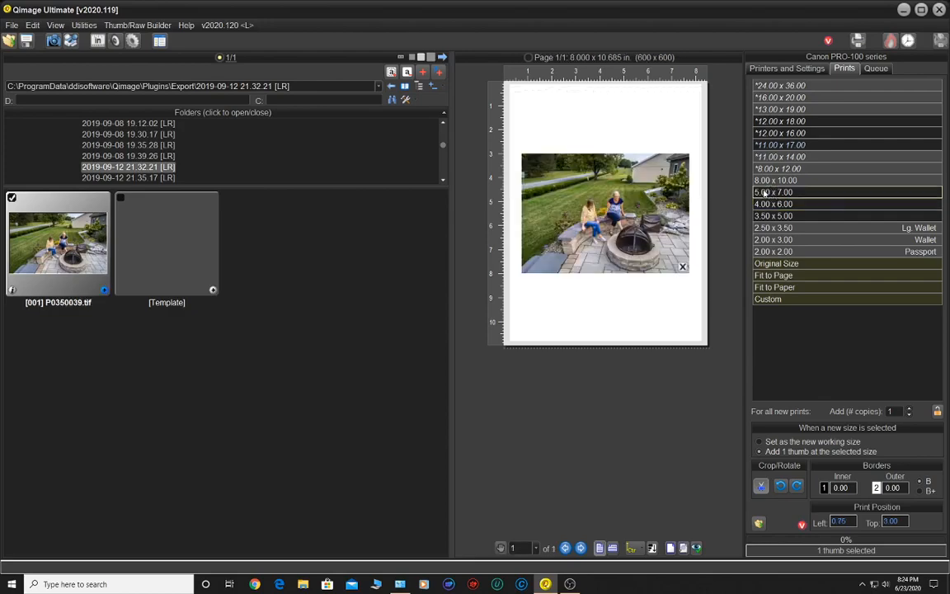
left_click(760, 242)
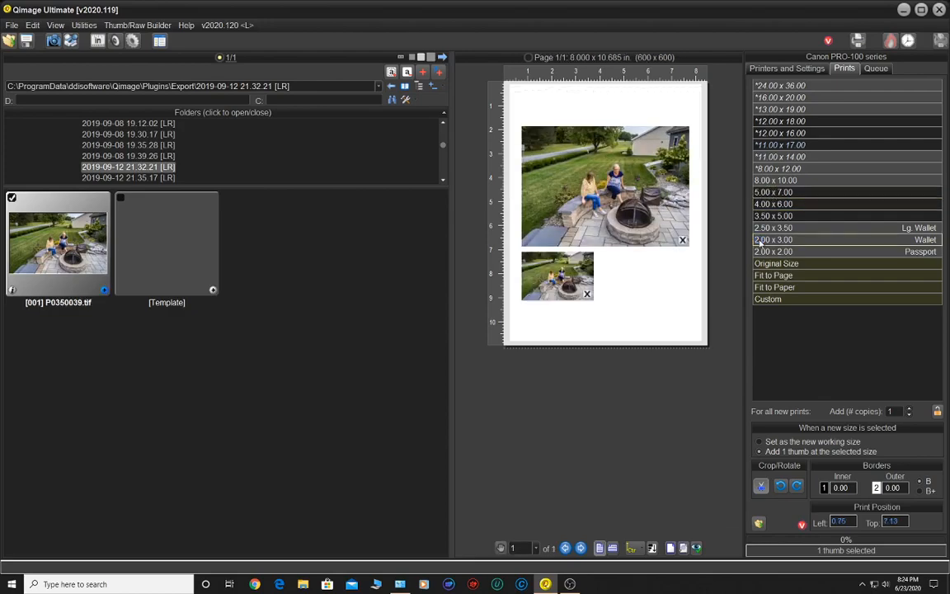
left_click(760, 242)
left_click(760, 241)
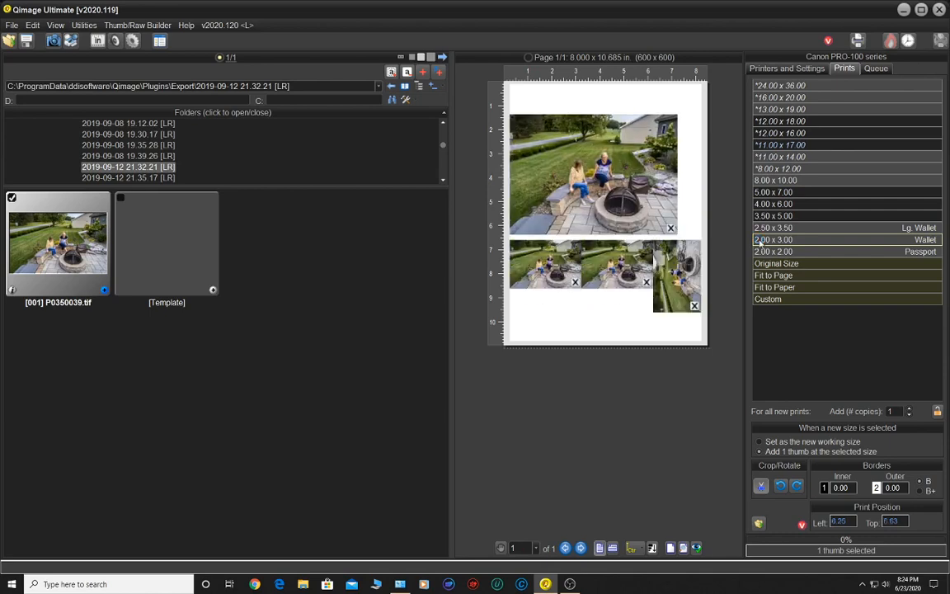
left_click(759, 241)
left_click(759, 241)
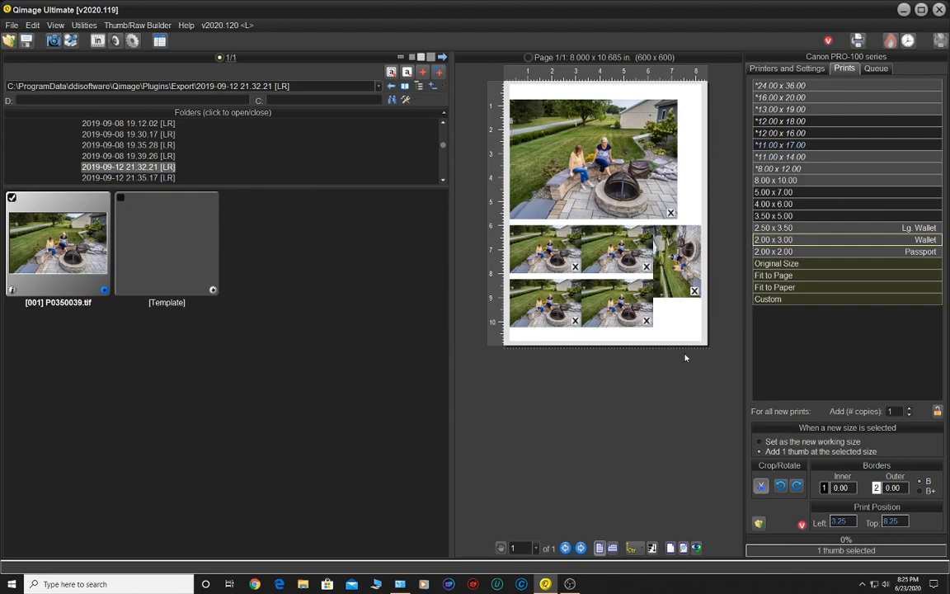
- Clear the page of the 5 x 7 and wallet prints
left_click(680, 373)
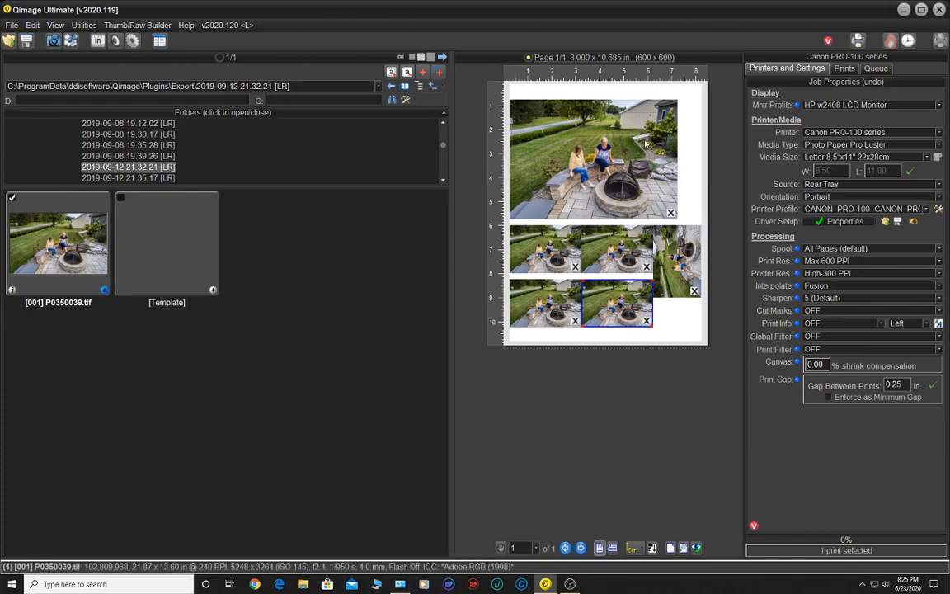
right_click(609, 123)
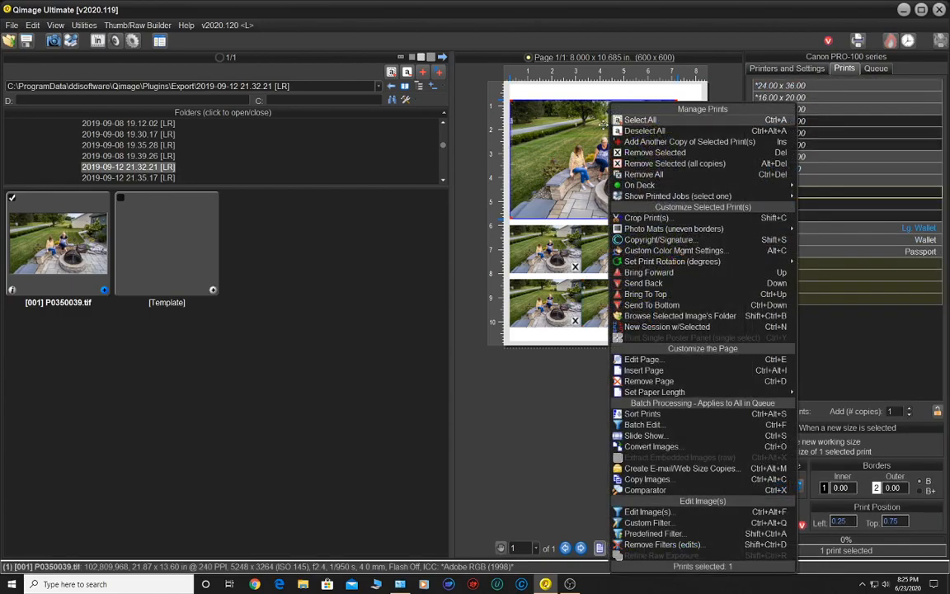
left_click(629, 176)
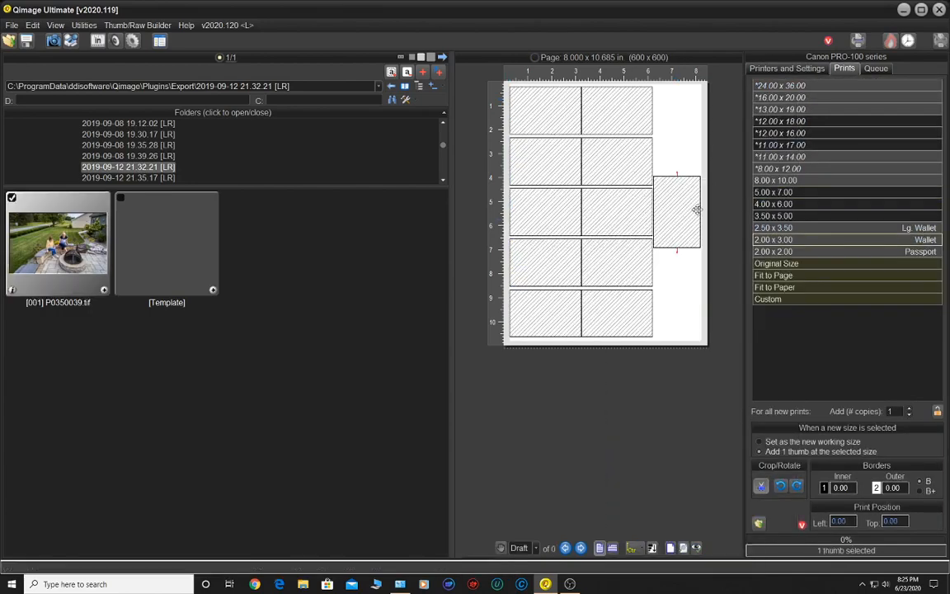
- Add two 5 x 7 prints of P0350039.tif to the empty page
left_click(771, 195)
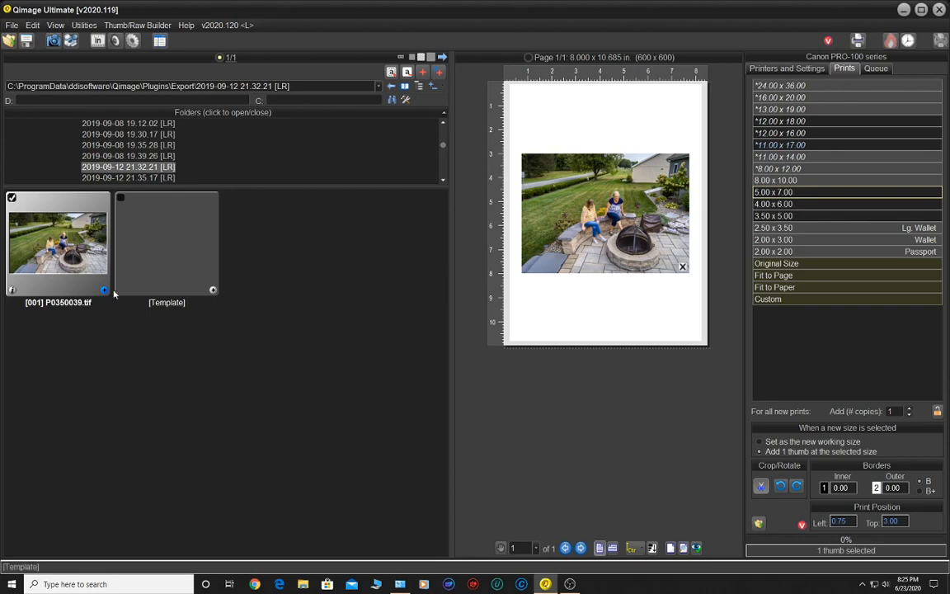
left_click(96, 262)
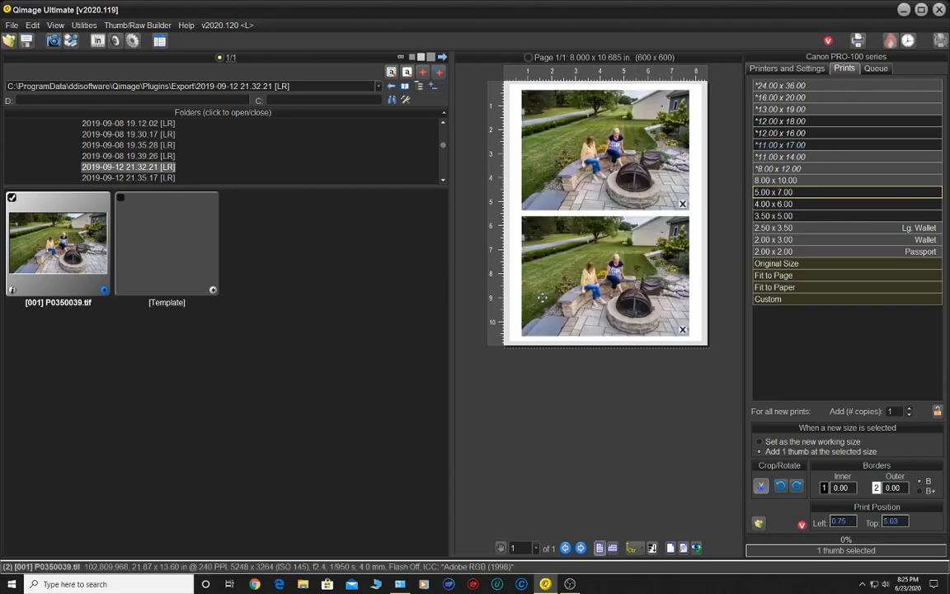
mouse_move(542, 298)
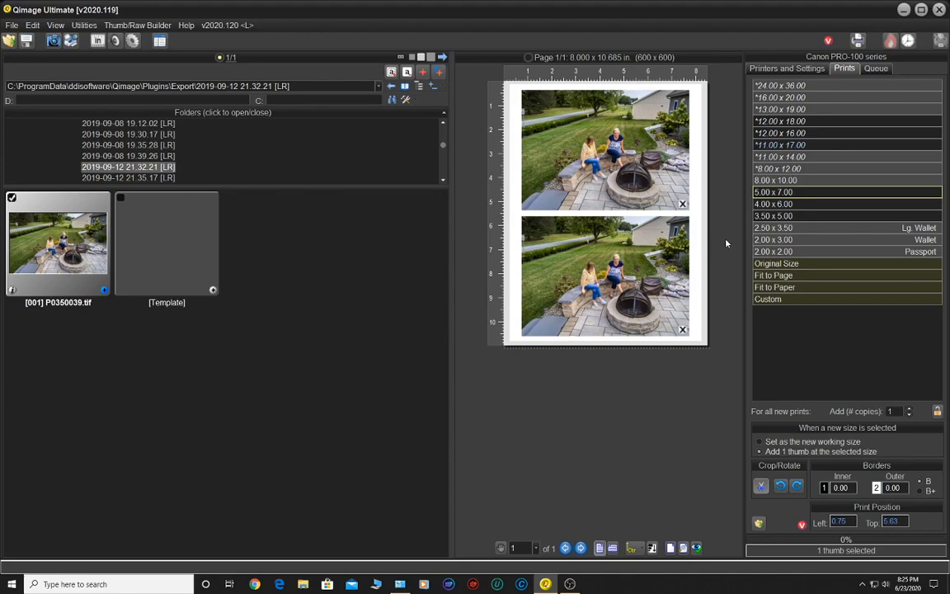
- Replace the lower print with a 5 x 7 print of P0320036.tif from the 2019-09-12 21.35.17 folder
left_click(602, 259)
mouse_move(604, 259)
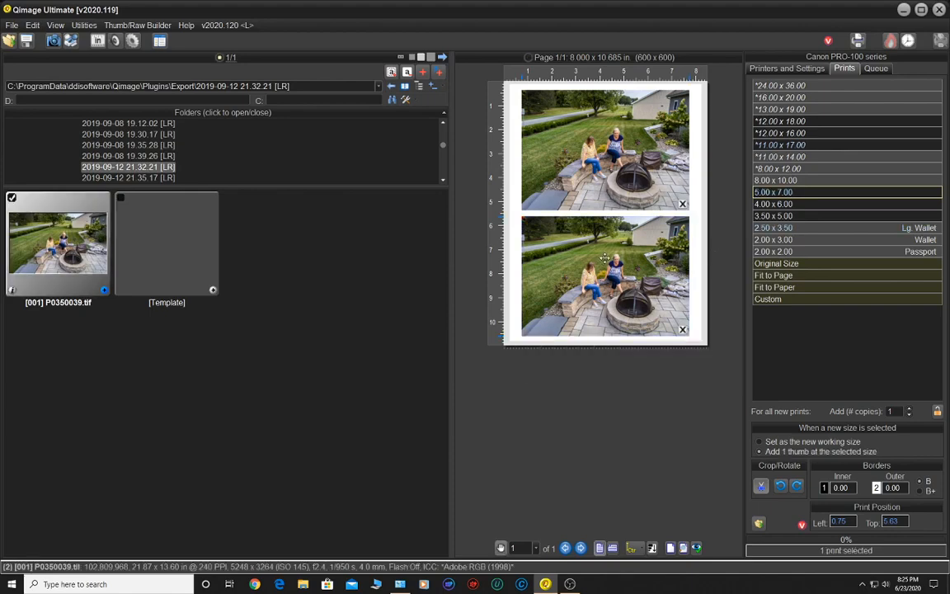
key("Delete")
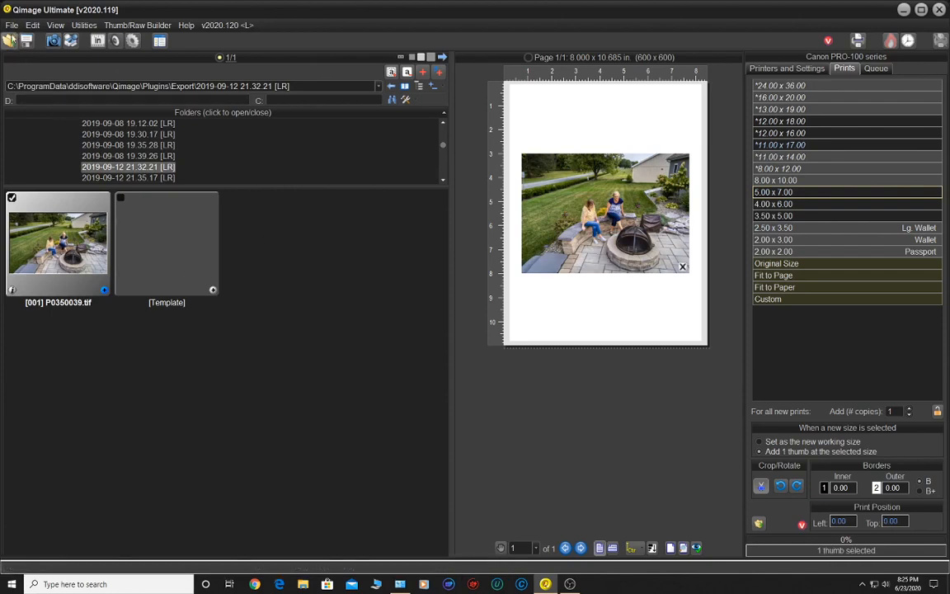
left_click(128, 177)
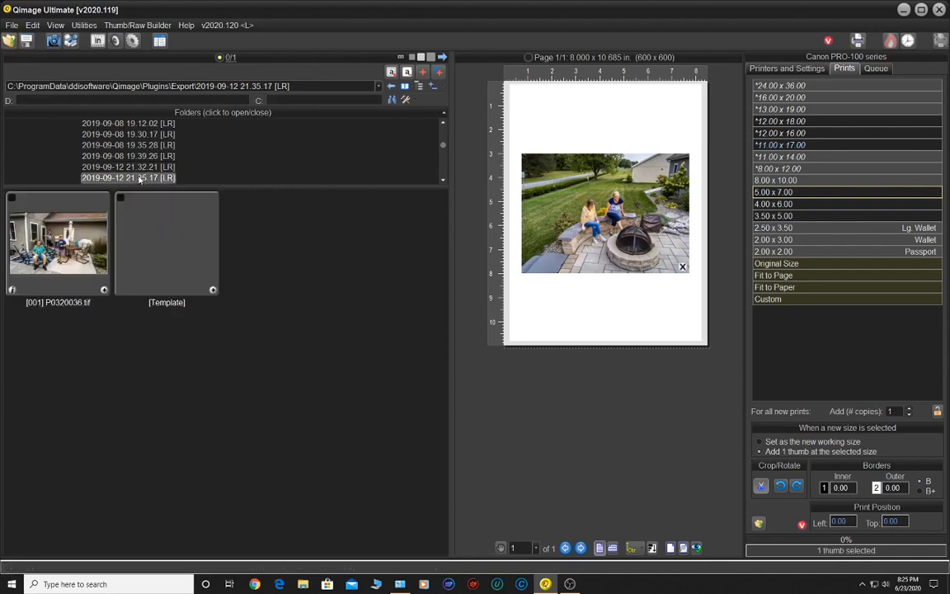
left_click(96, 258)
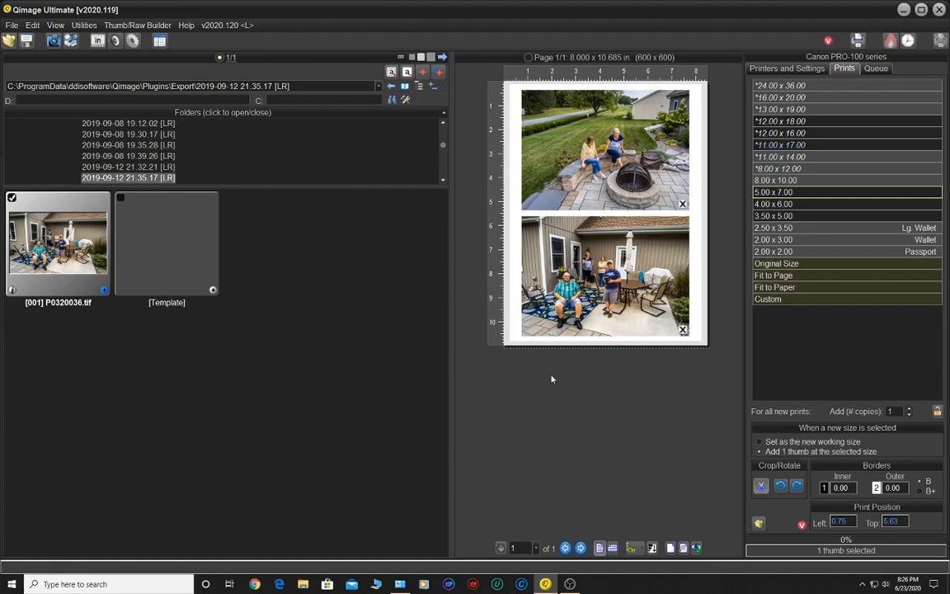
- Remove both 5 x 7 prints from the page, first the P0320036.tif print and then the P0350039.tif print
left_click(570, 289)
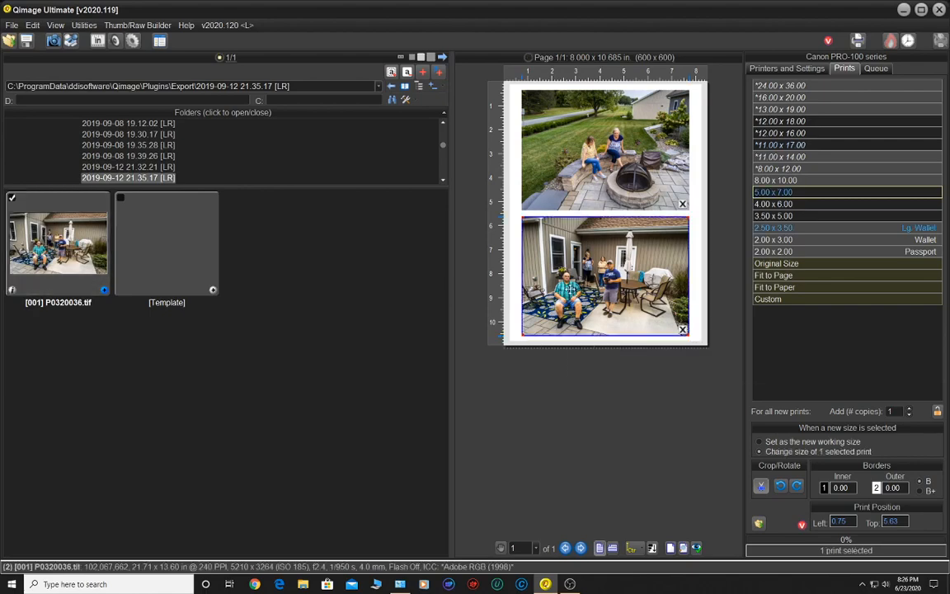
key("Delete")
left_click(592, 228)
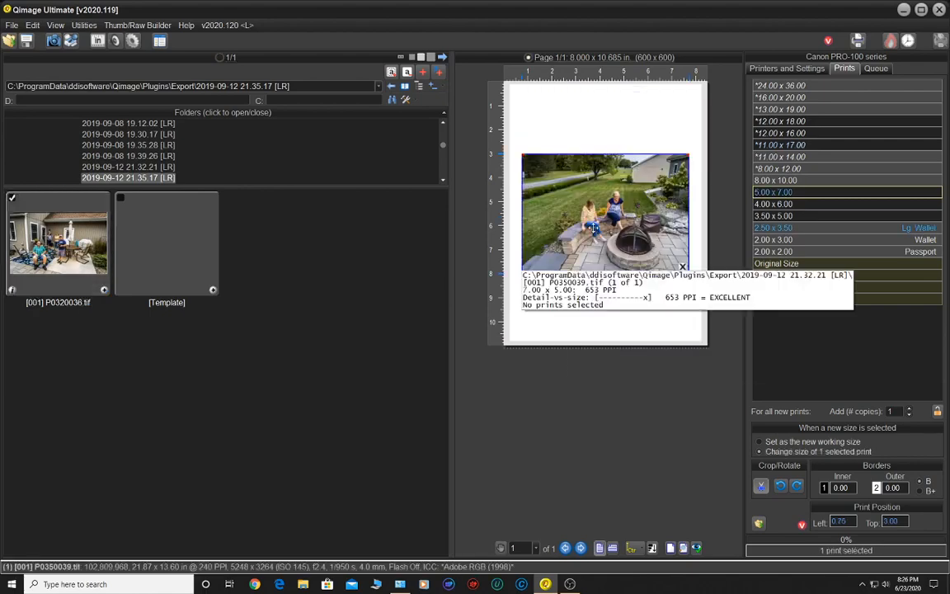
key("Delete")
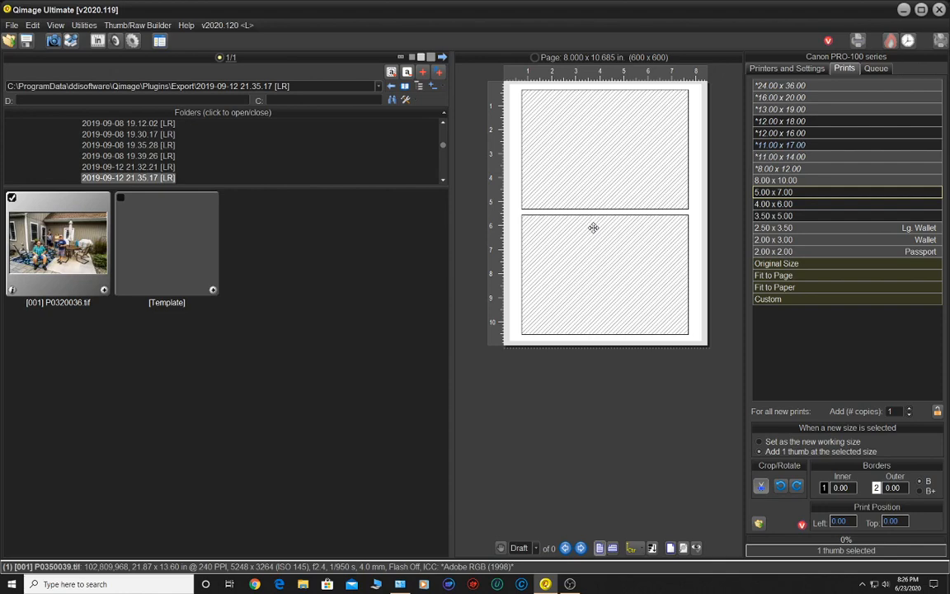
- Add a print of P0320036.tif at a custom specific size of 7.5 x 10.00 inches
left_click(767, 298)
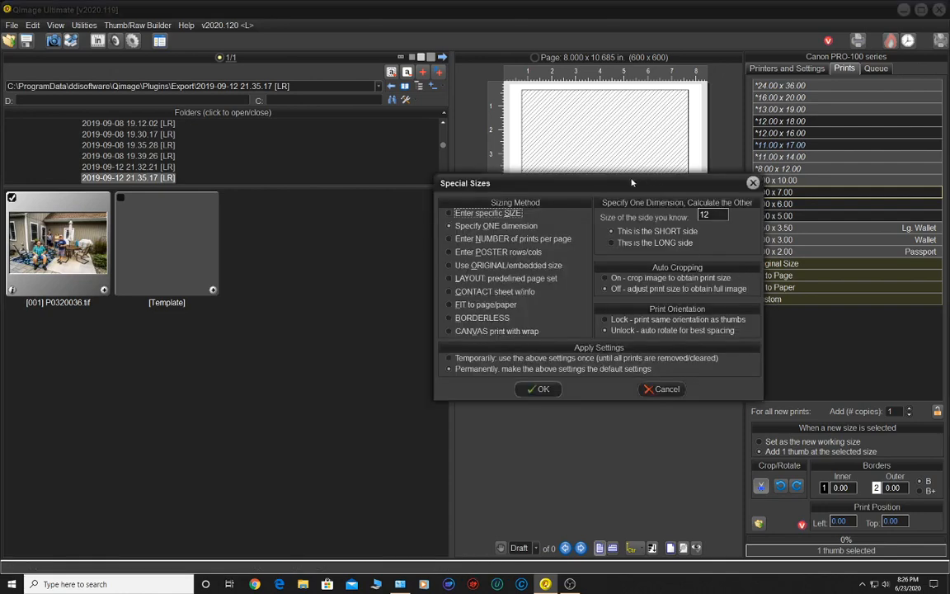
left_click_drag(631, 183, 581, 127)
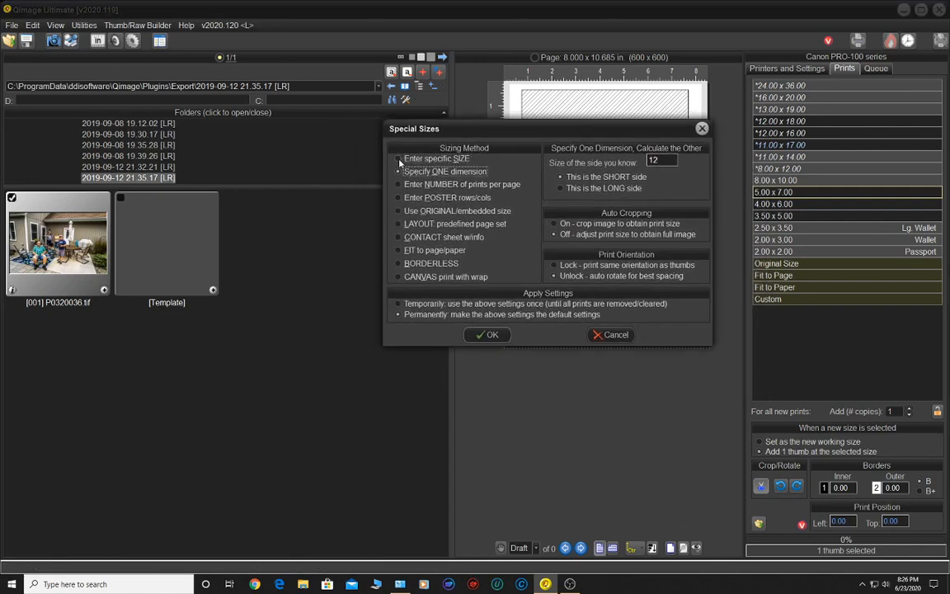
left_click(399, 160)
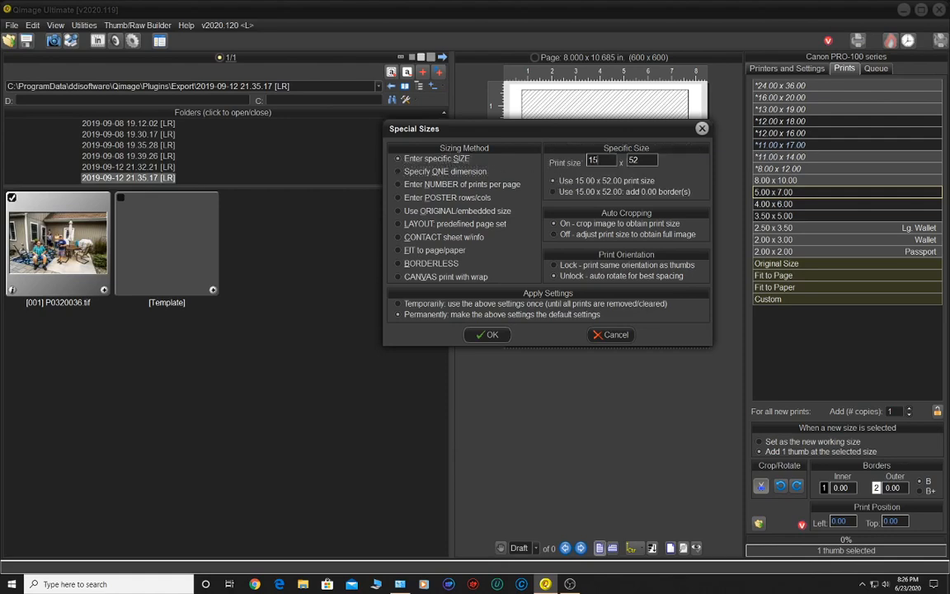
double_click(587, 161)
type("7.5")
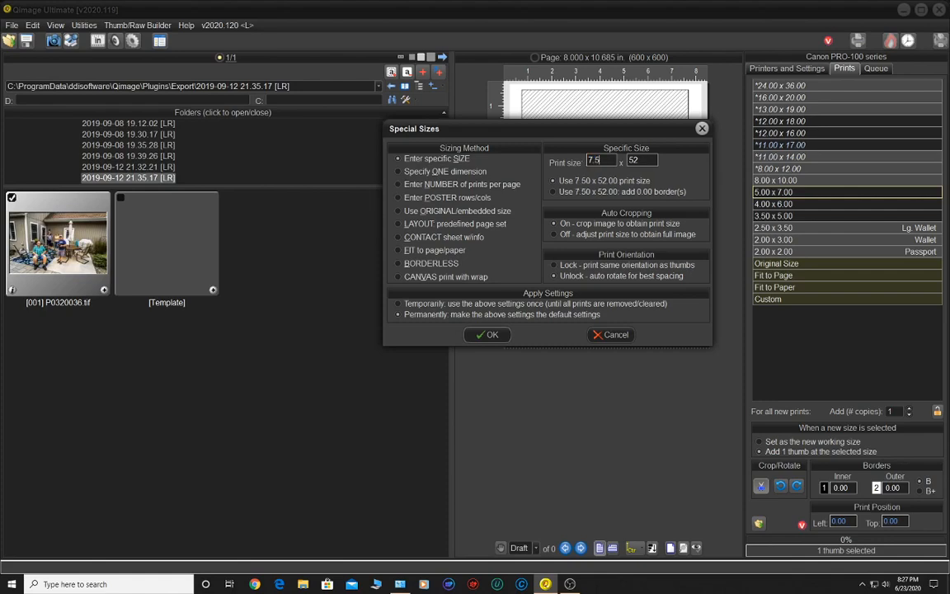
key("Tab")
type("10")
type(".00")
key("Return")
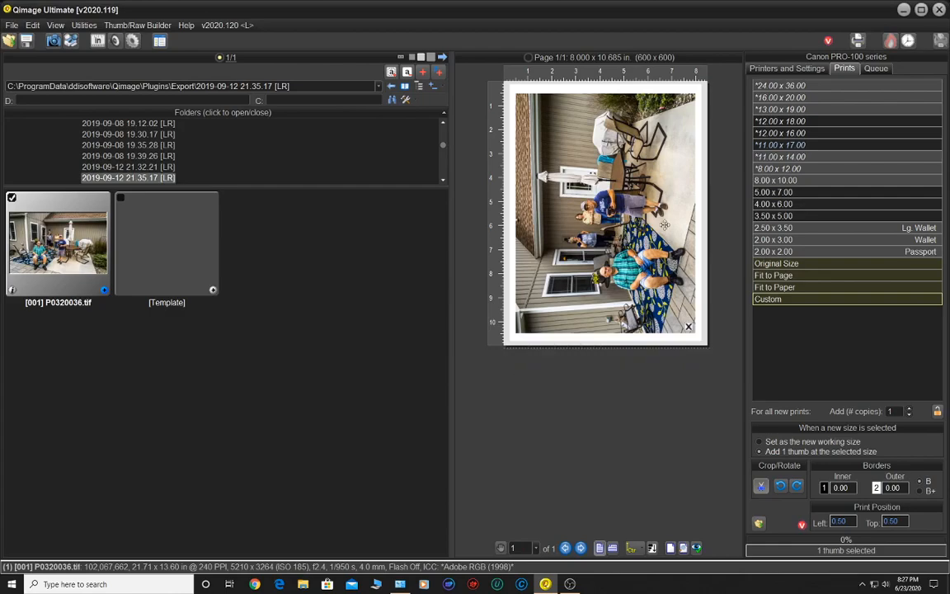
- Replace the custom-size print with a new print of P0320036.tif that has a 0.03 inch inner border
left_click(626, 188)
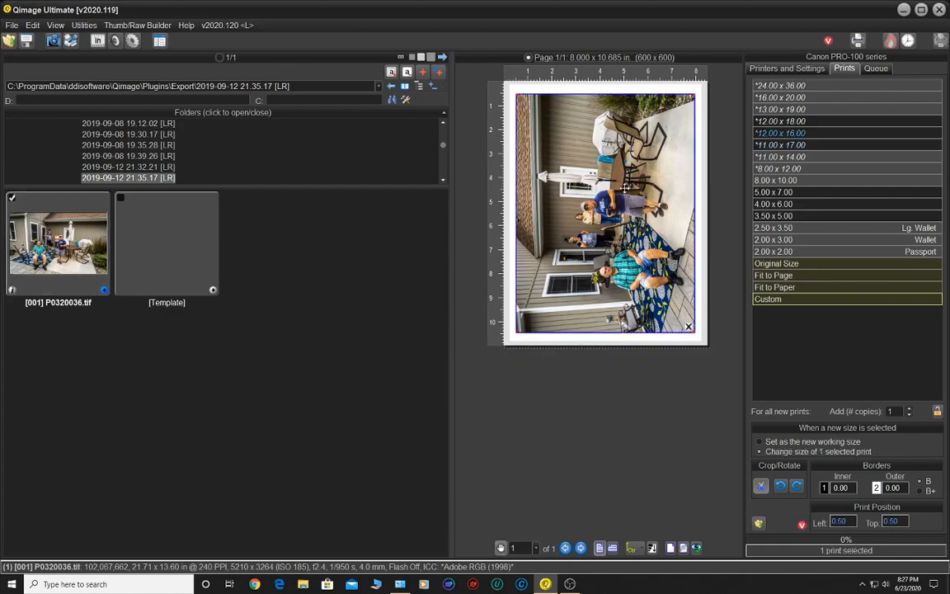
key("Delete")
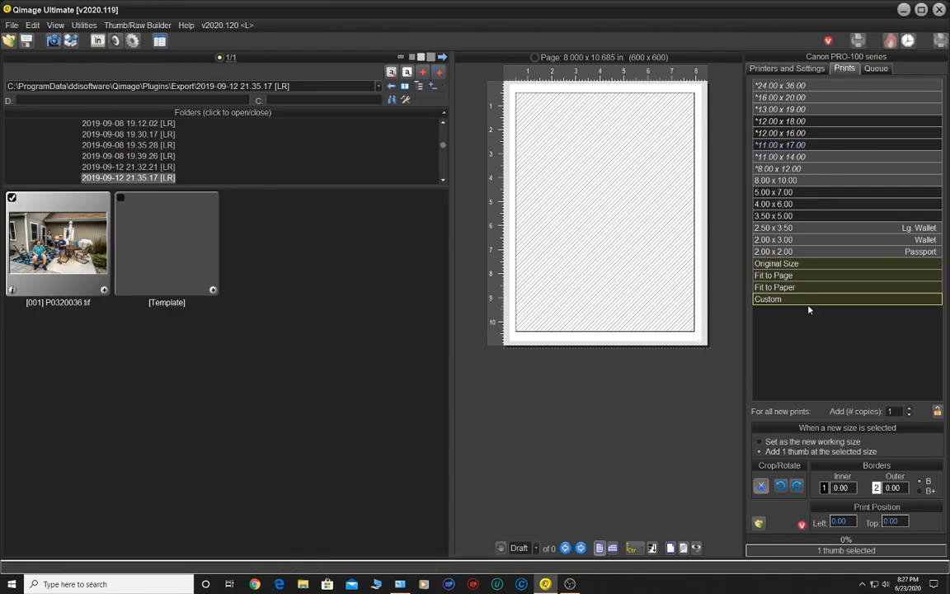
left_click(841, 487)
type("3")
left_click(104, 291)
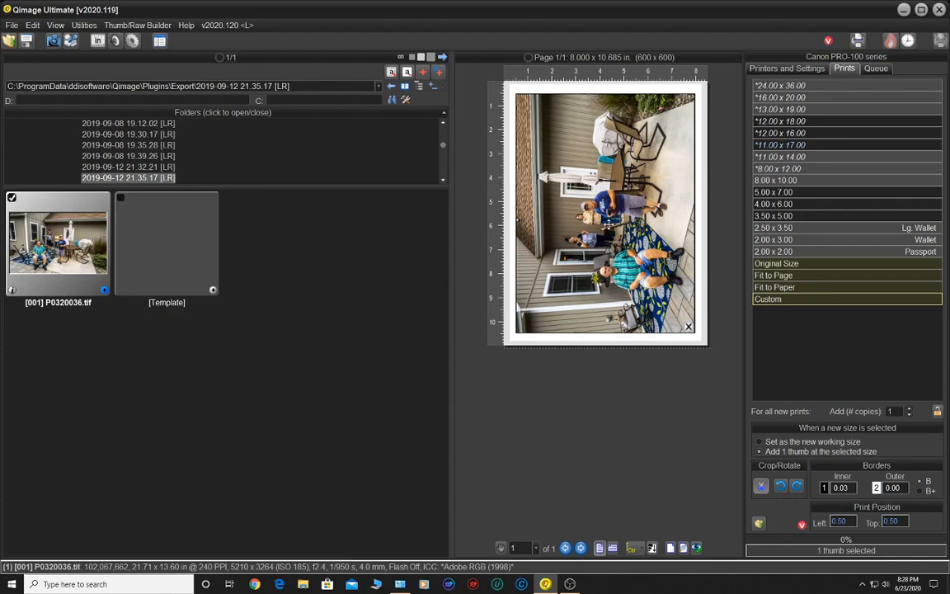
- Remove the bordered print from the page and set the media size to A3+ 13"x19" 33x48cm
left_click(546, 203)
key("Delete")
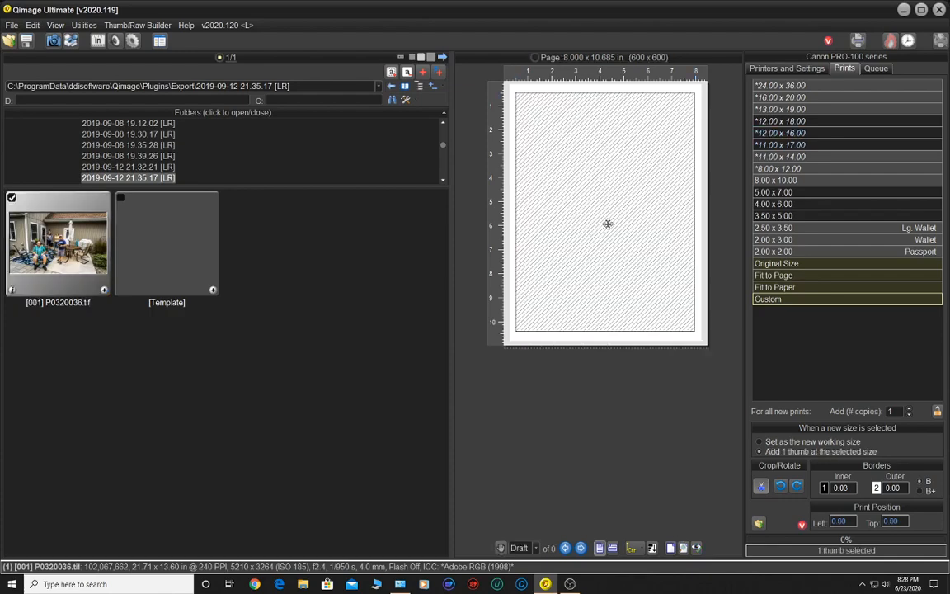
left_click(770, 68)
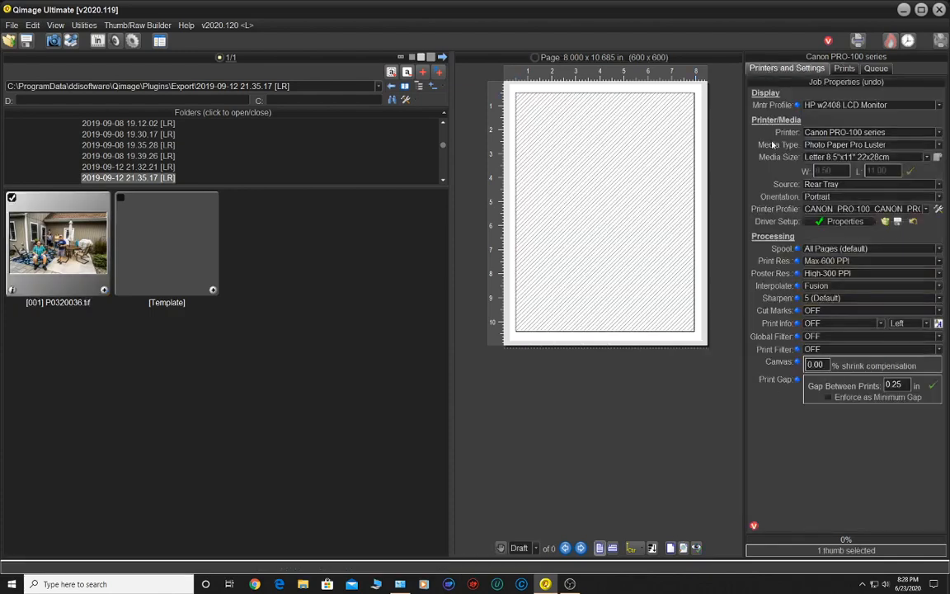
left_click(825, 157)
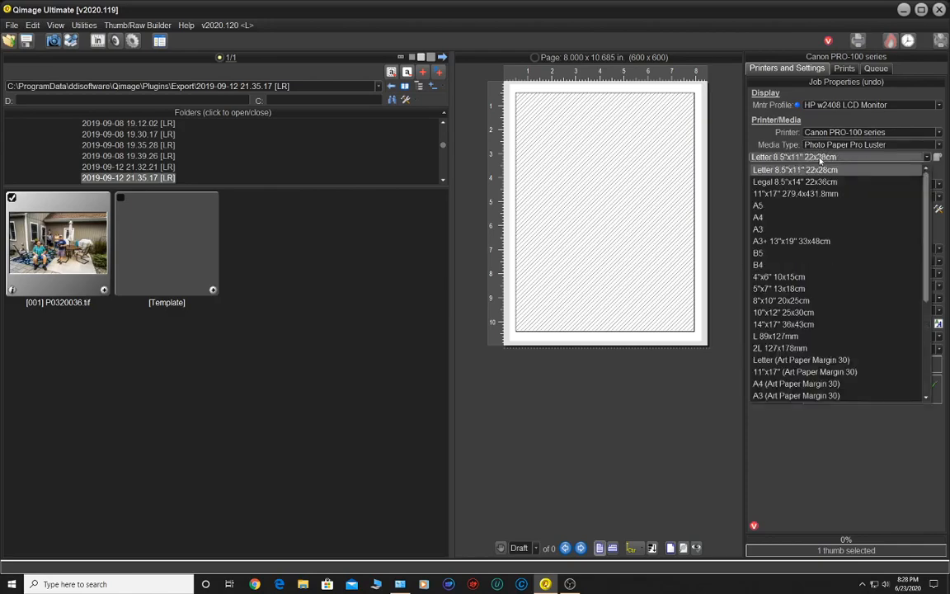
left_click(779, 243)
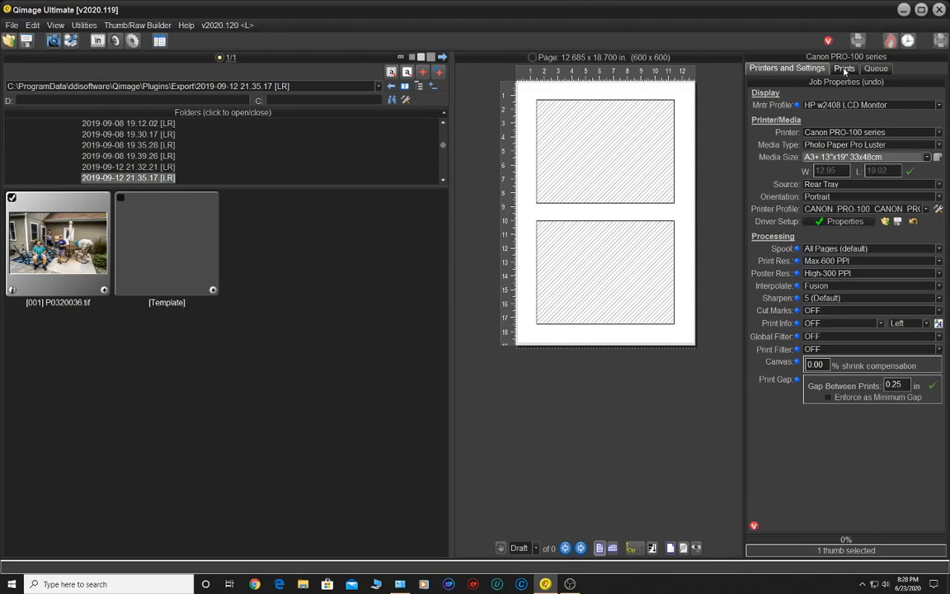
- Add one 8 x 10, one 5 x 7 and one 4 x 6 print of P0320036.tif to the page
left_click(842, 71)
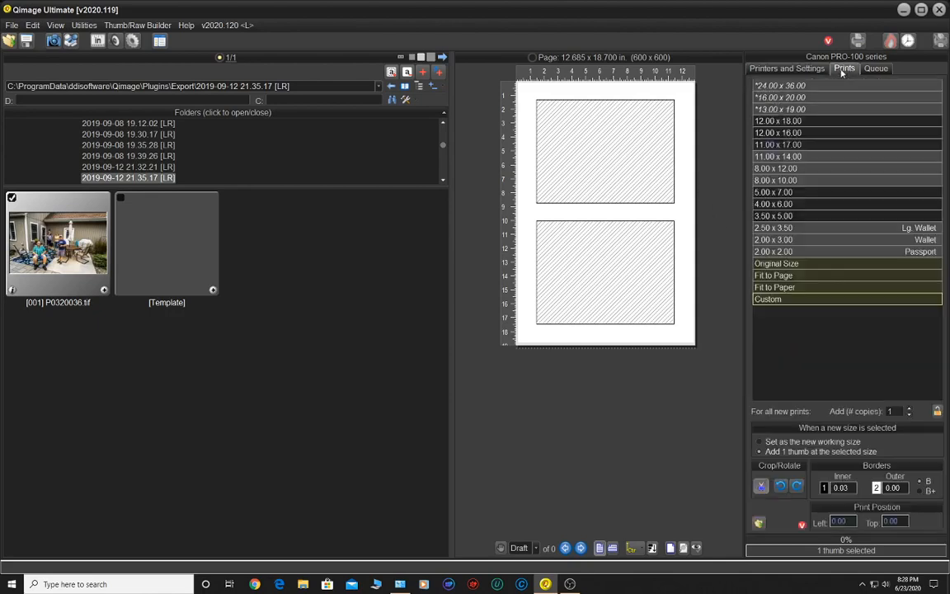
left_click(763, 193)
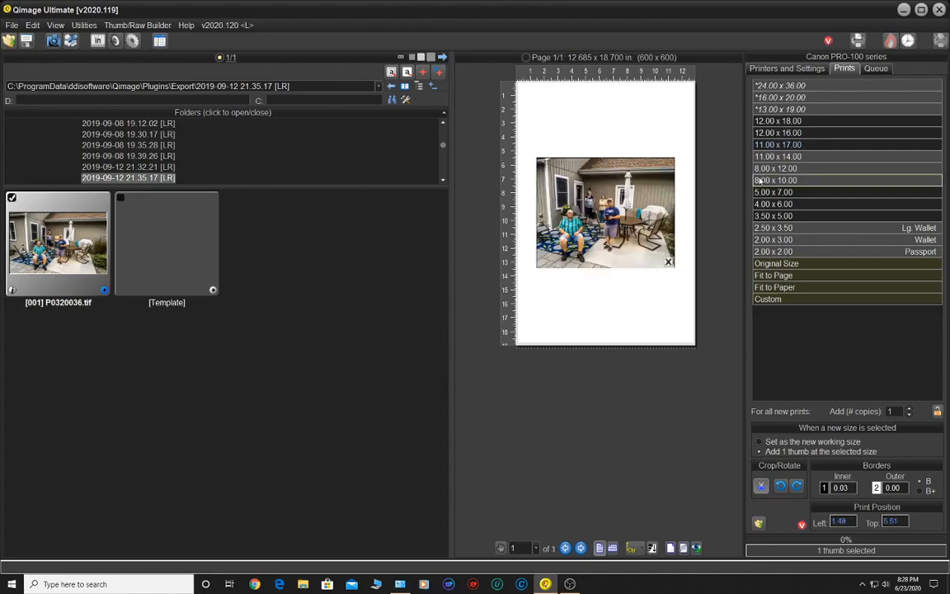
left_click(763, 192)
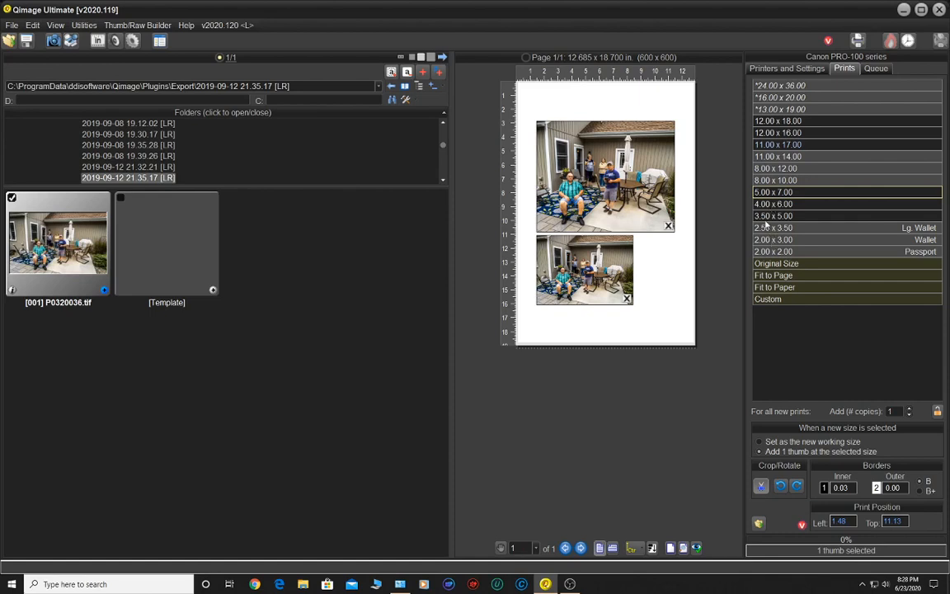
left_click(765, 204)
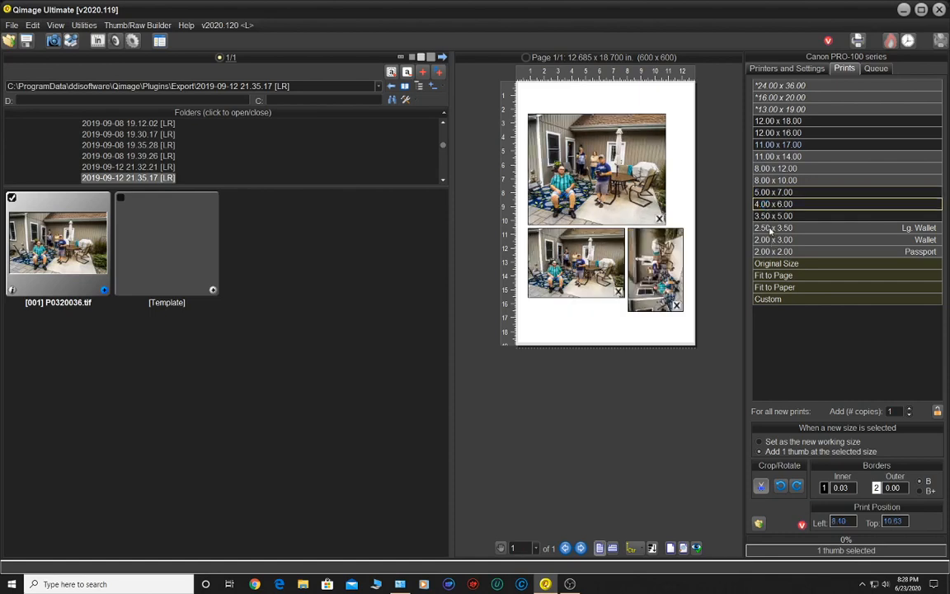
- Add eight 2 x 3 wallet prints of P0320036.tif around the larger prints
left_click(765, 240)
left_click(765, 241)
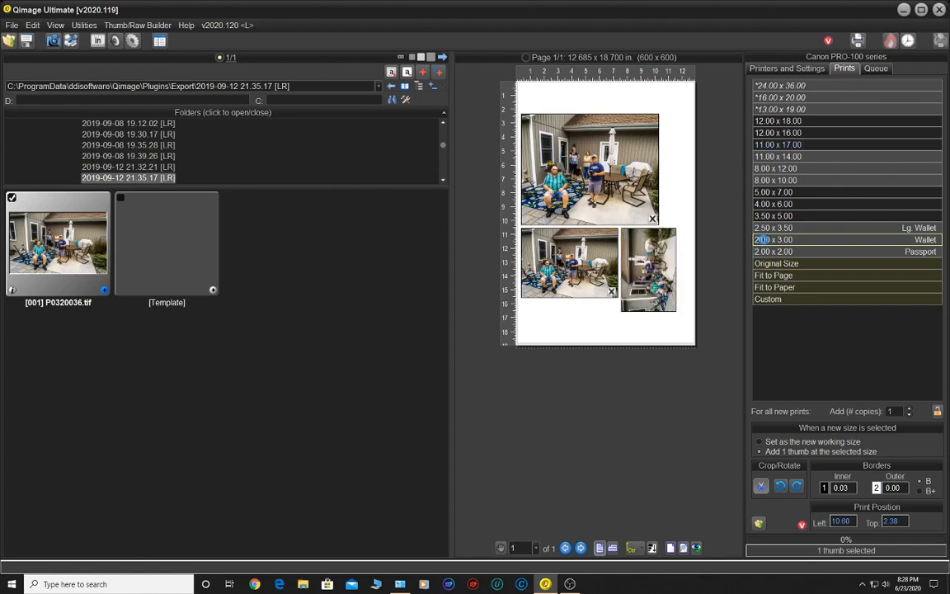
left_click(765, 242)
left_click(765, 242)
left_click(764, 240)
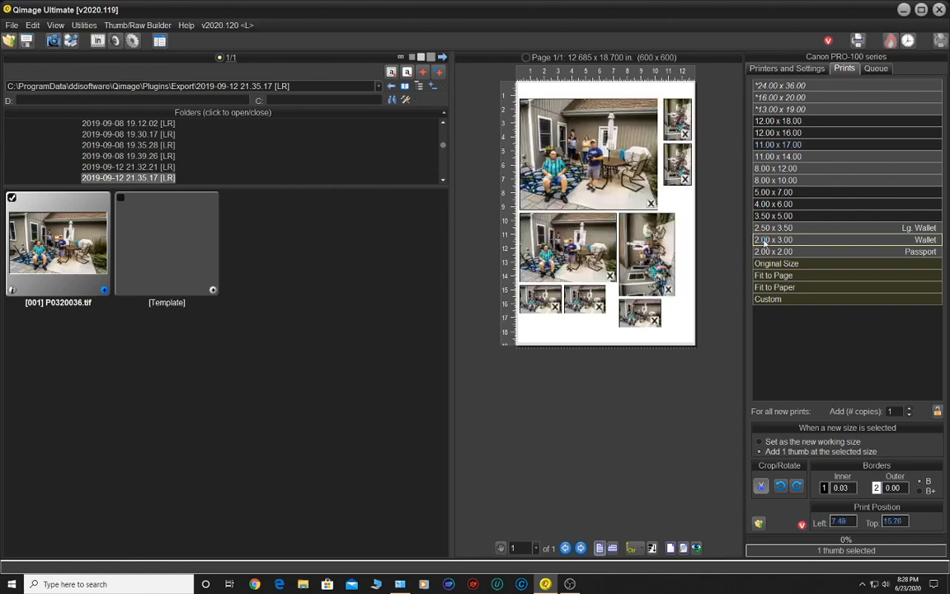
left_click(765, 240)
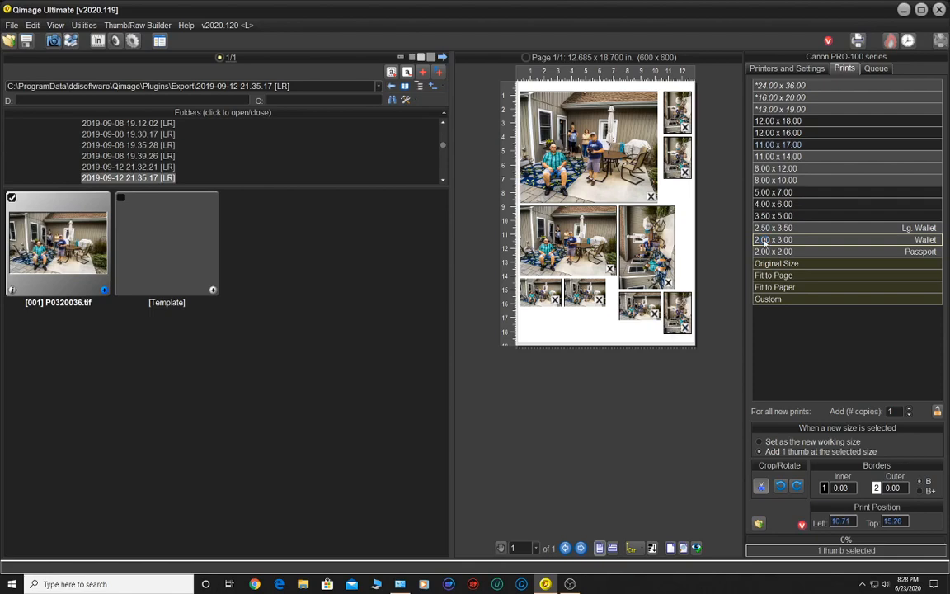
left_click(763, 241)
left_click(763, 239)
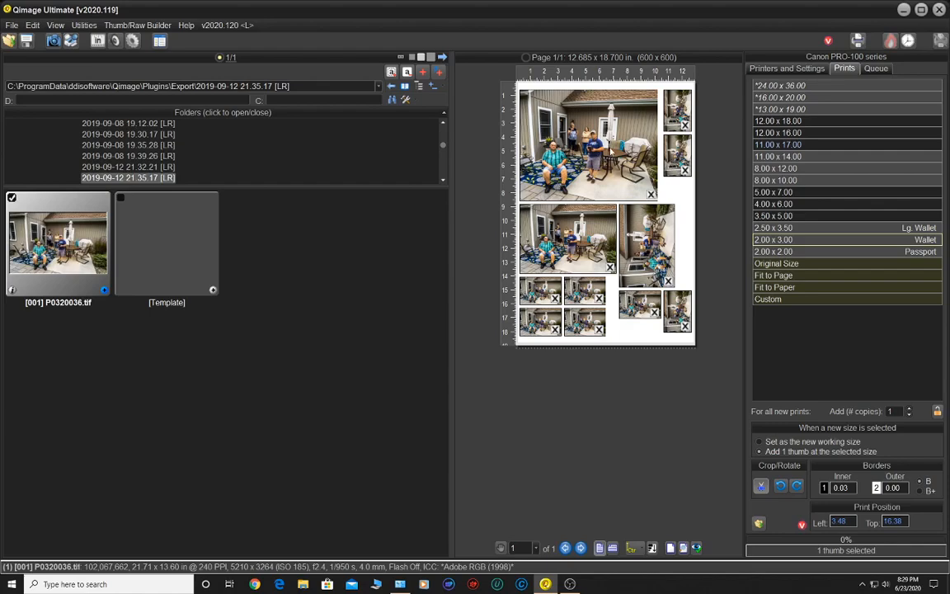
- Remove all the mixed-size prints from the A3+ page
mouse_move(611, 151)
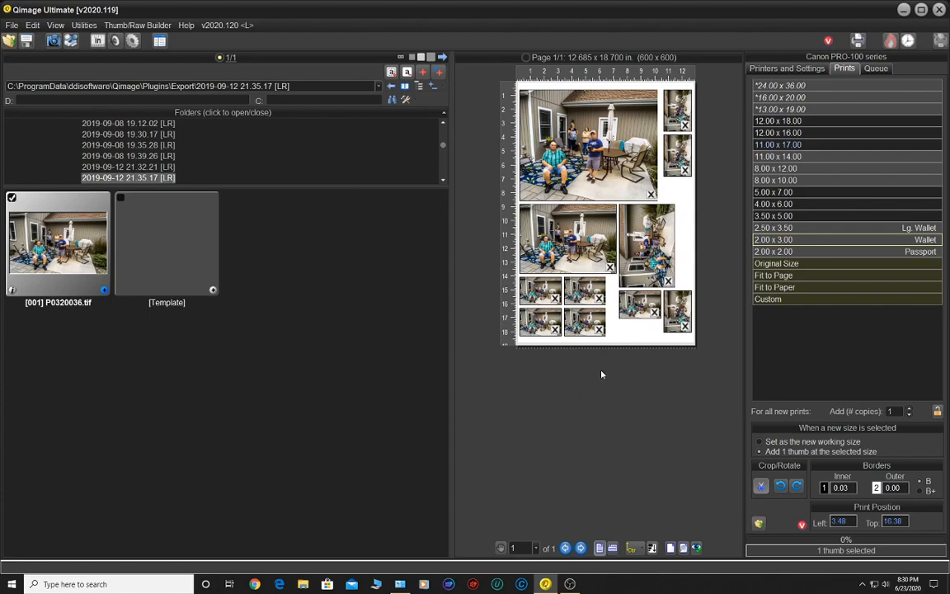
right_click(638, 332)
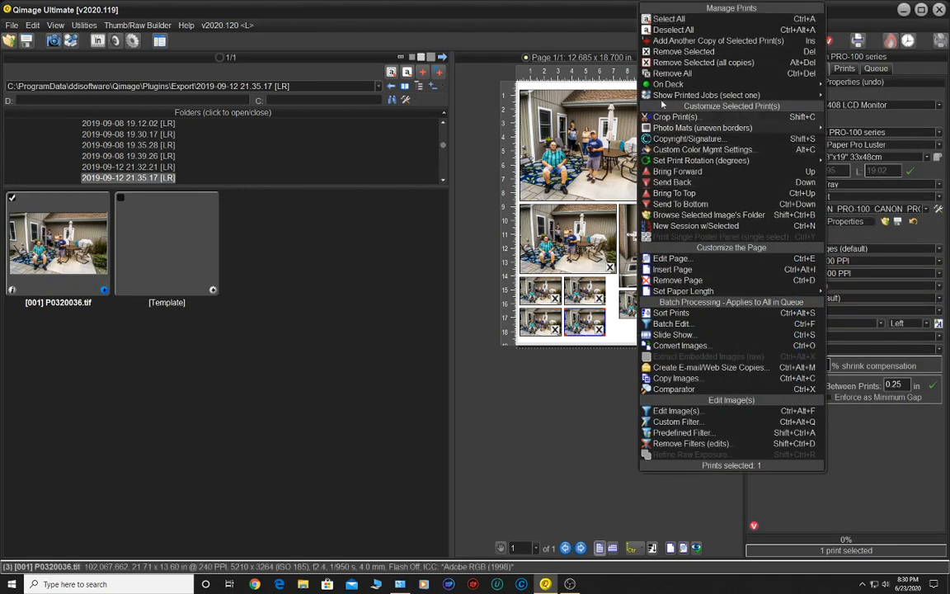
left_click(671, 73)
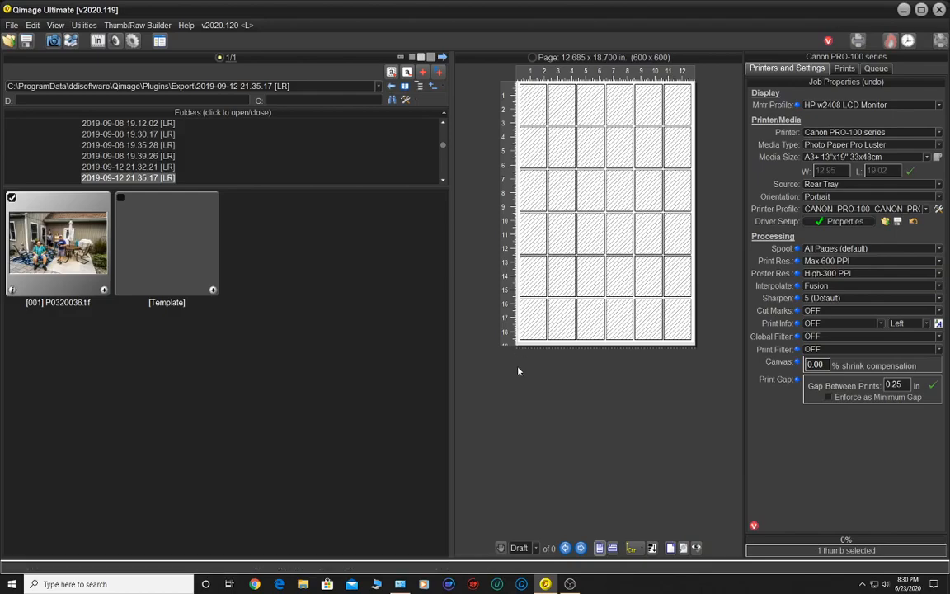
- Add a series of 2 x 3 wallet prints of P0320036.tif to the empty A3+ page
left_click(104, 291)
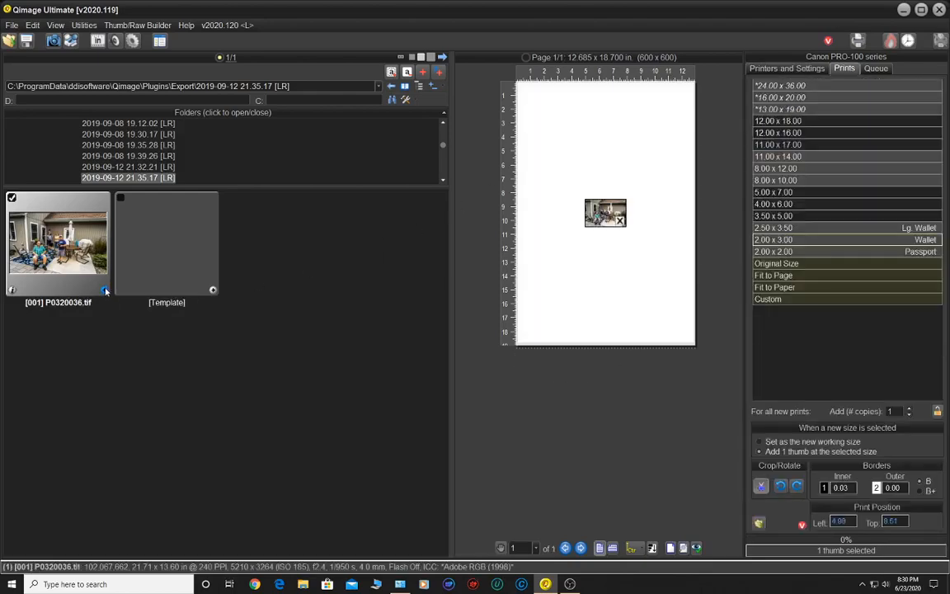
left_click(105, 291)
left_click(105, 291)
left_click(105, 290)
left_click(105, 290)
left_click(105, 290)
left_click(105, 290)
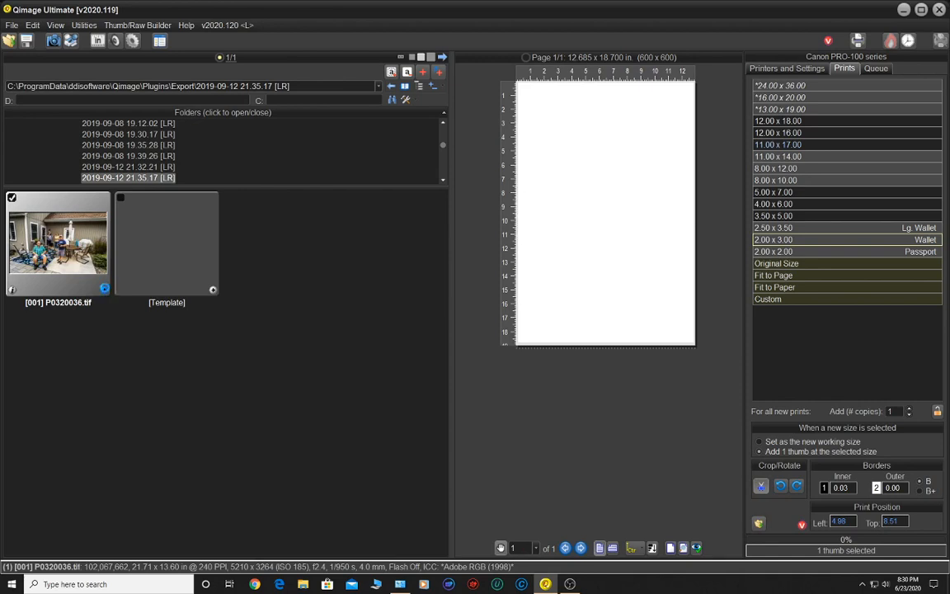